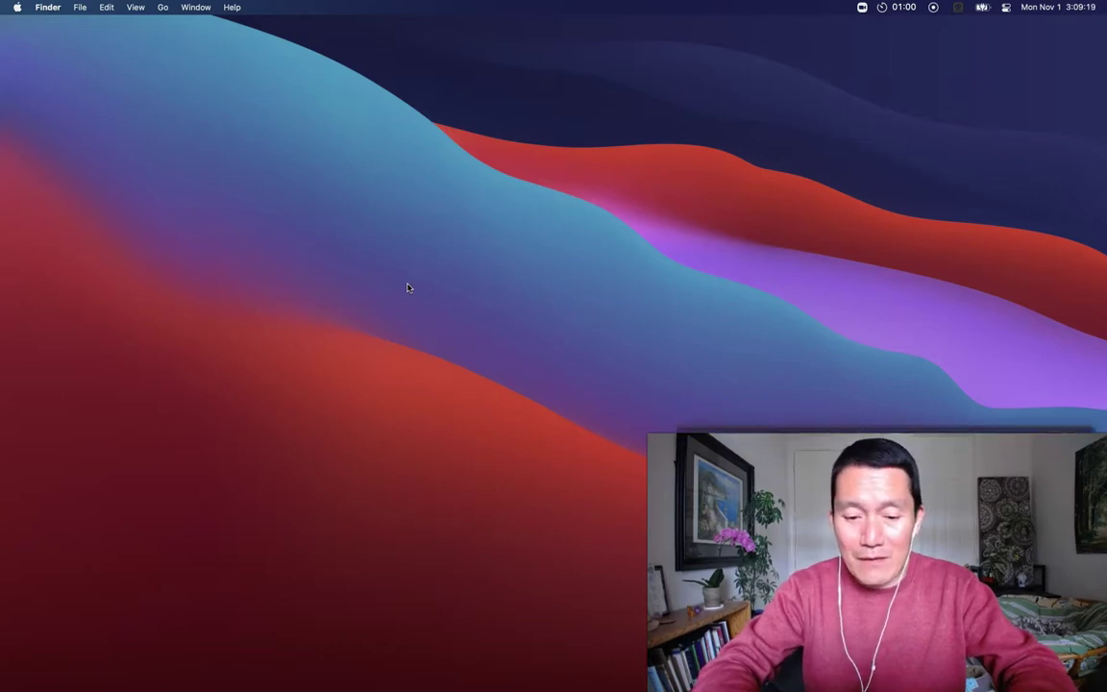
# - Switch to Stickies and focus the note asking about common problems that lead people to seek out a product/service
pyautogui.press('super+Tab')
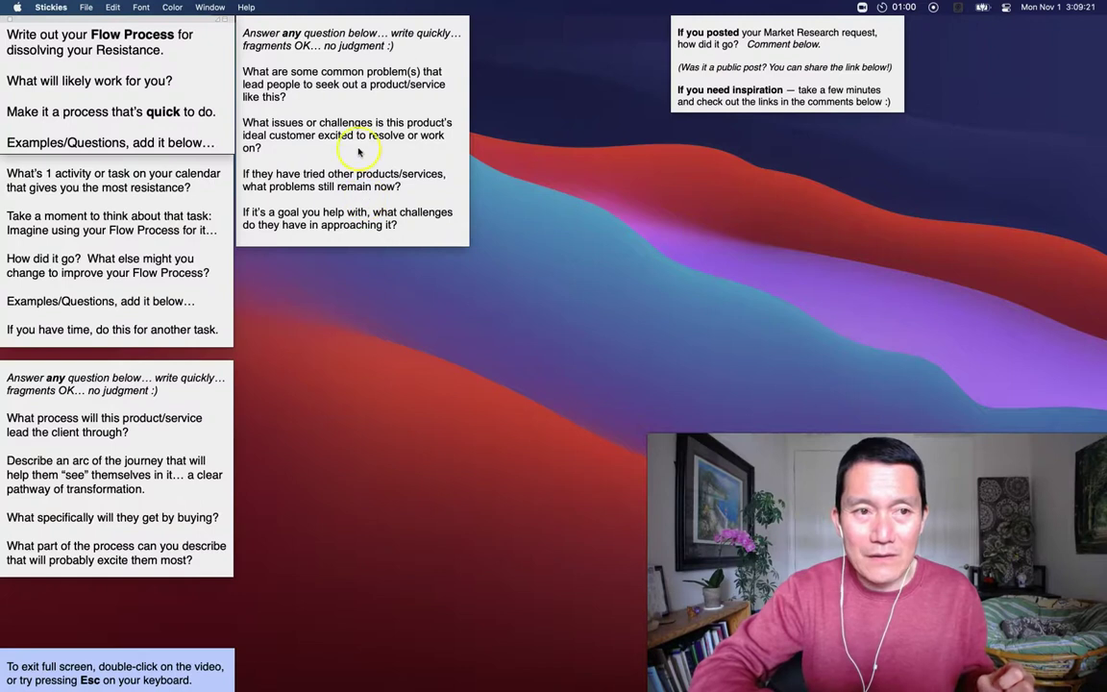
pyautogui.click(359, 137)
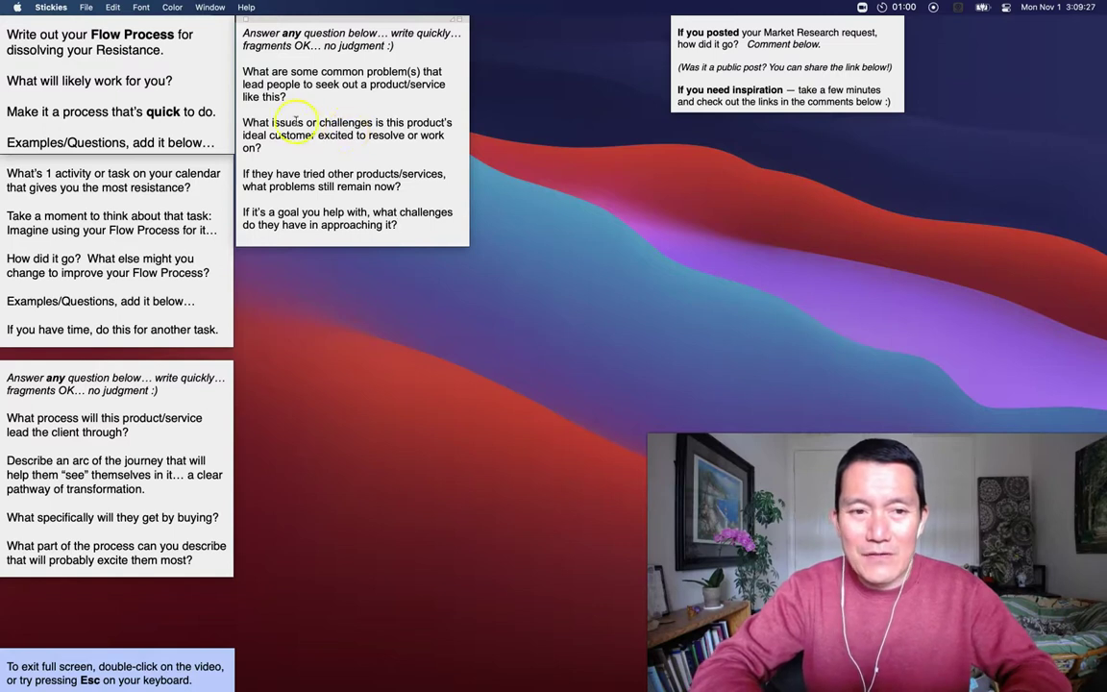
pyautogui.click(161, 54)
pyautogui.click(278, 21)
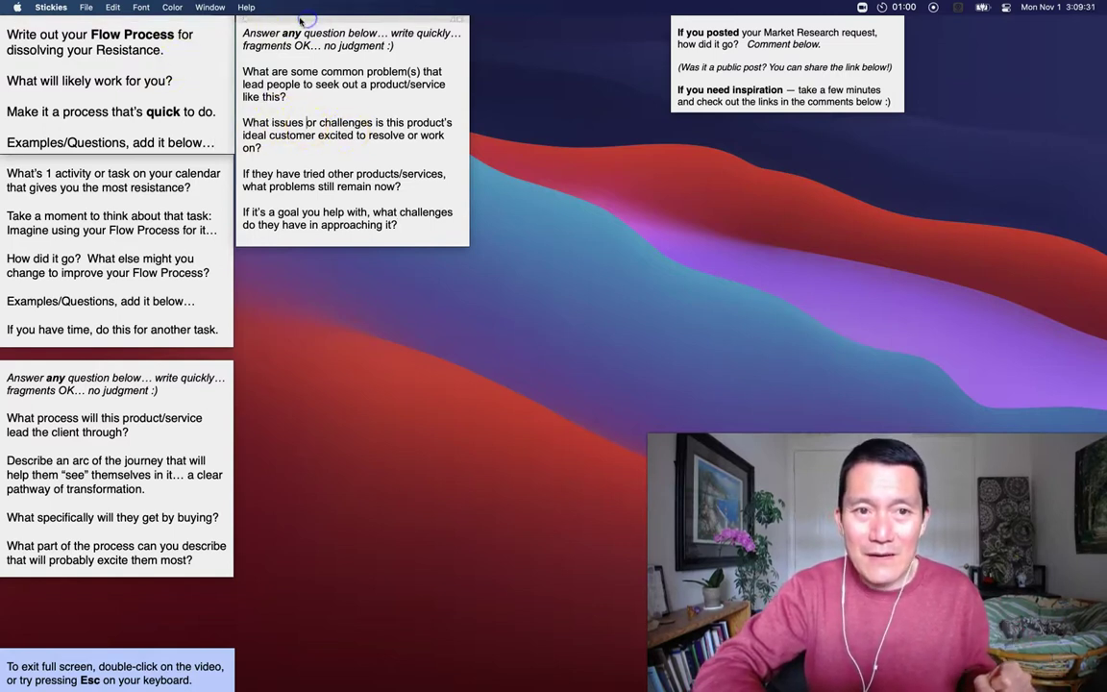
pyautogui.click(306, 127)
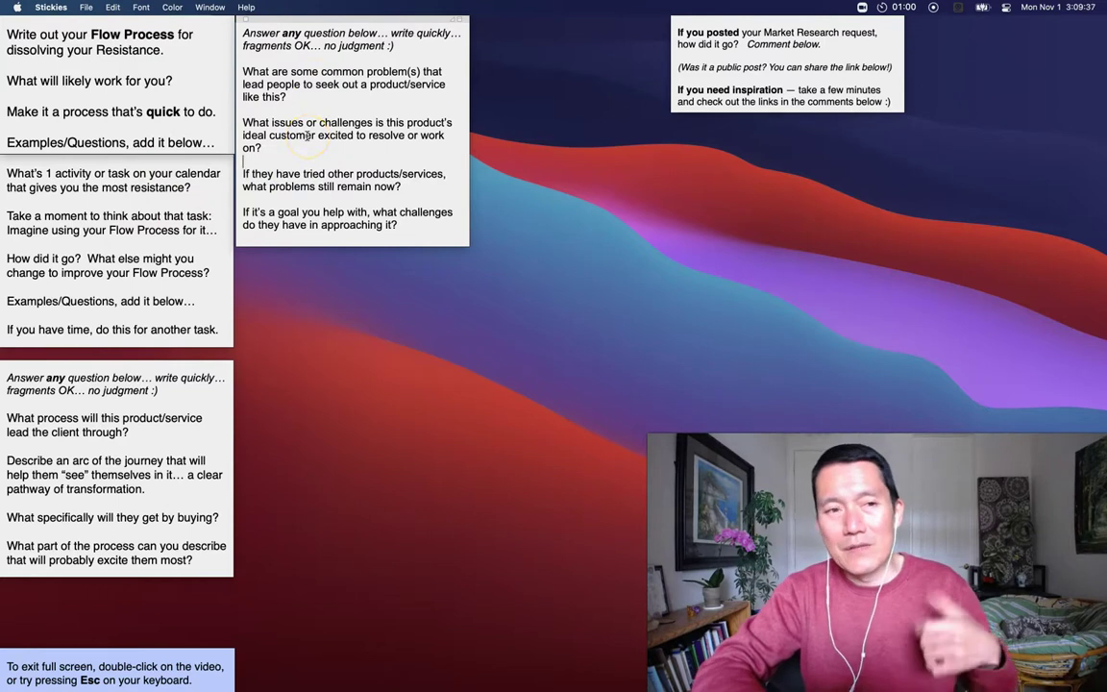
# - Create a new sticky note and set its color to Gray
pyautogui.click(83, 7)
pyautogui.click(91, 27)
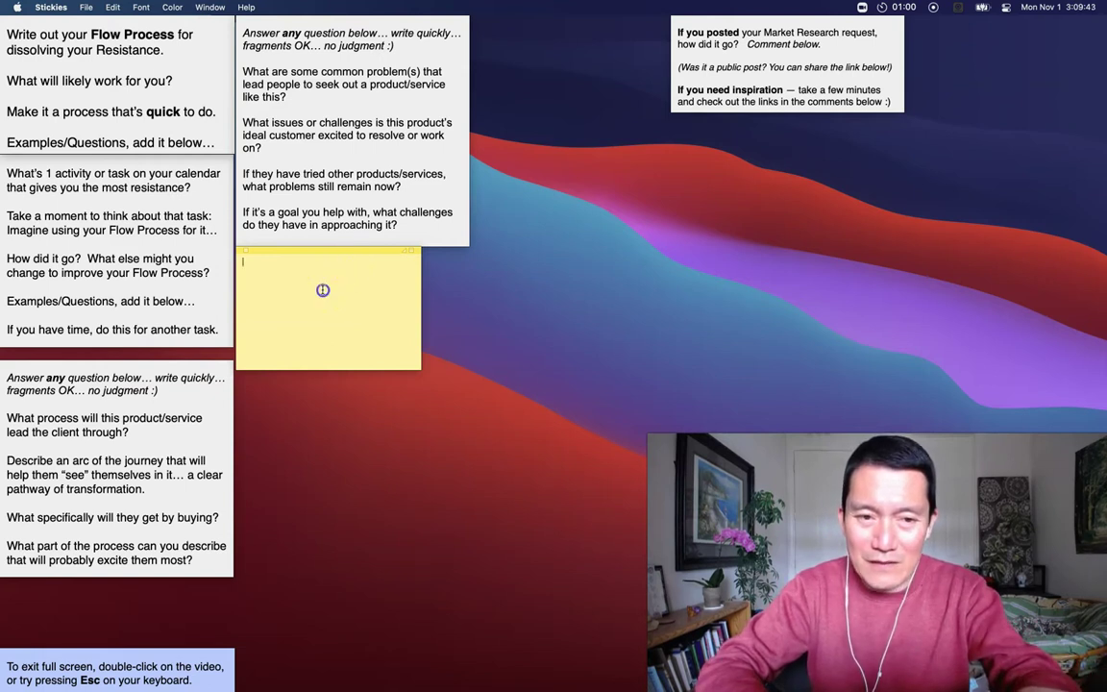
pyautogui.click(167, 8)
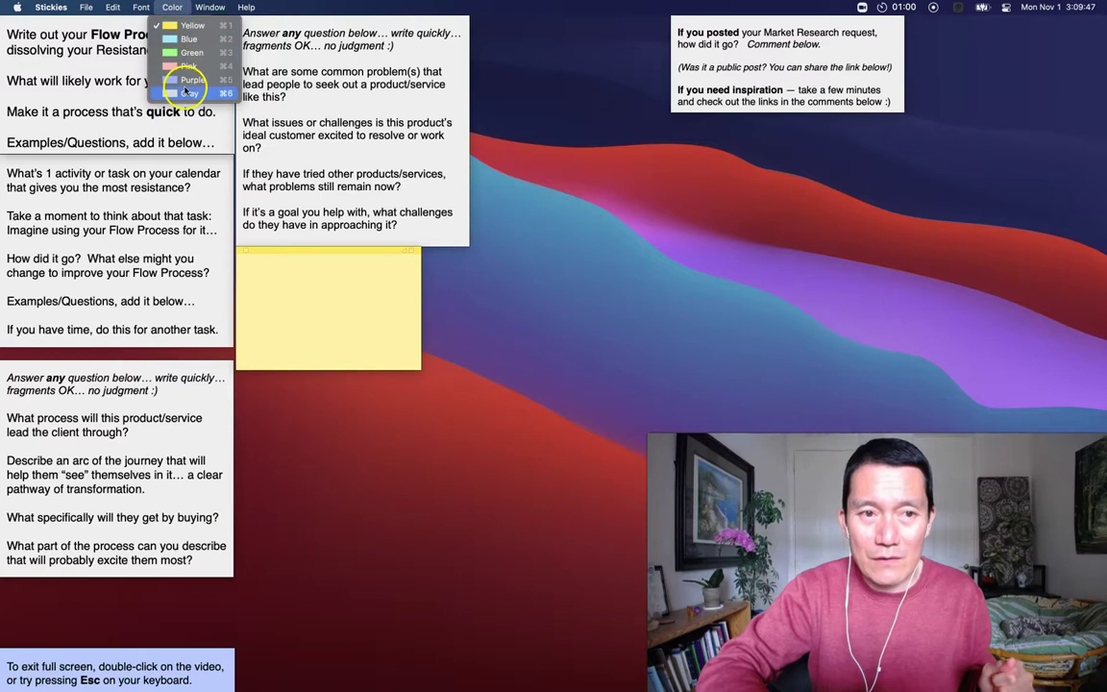
pyautogui.click(187, 92)
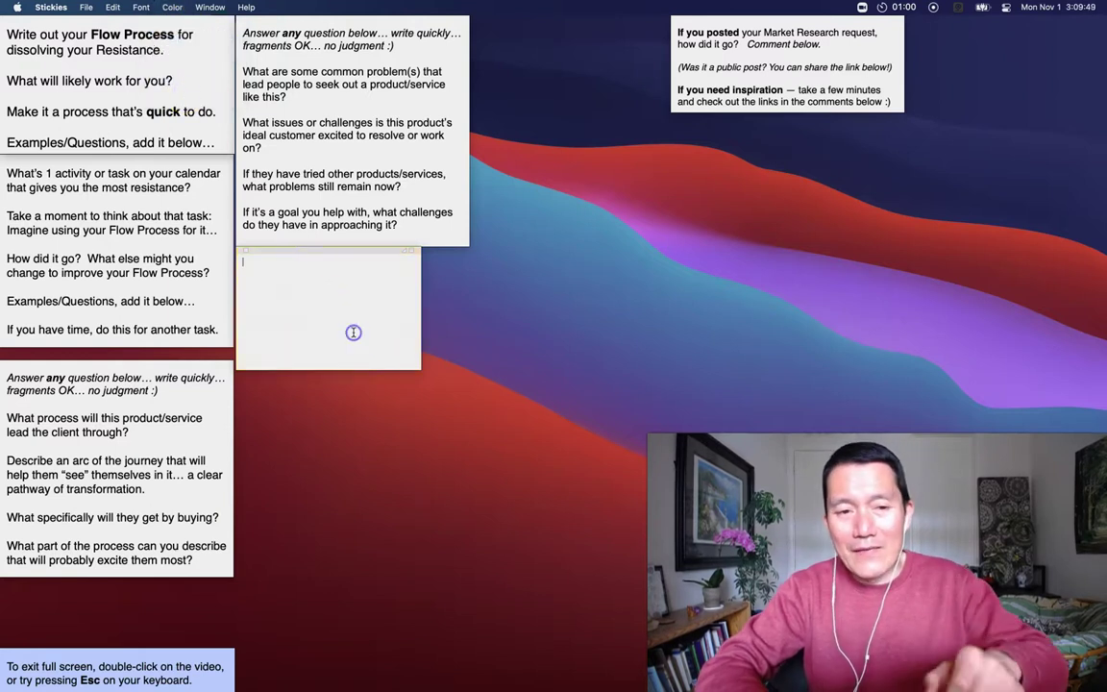
# - Write in the gray note, as separate paragraphs: "Please answer the following question…", "What is your favorite animal?" and "Chat below, or ask questions below."
pyautogui.click(332, 267)
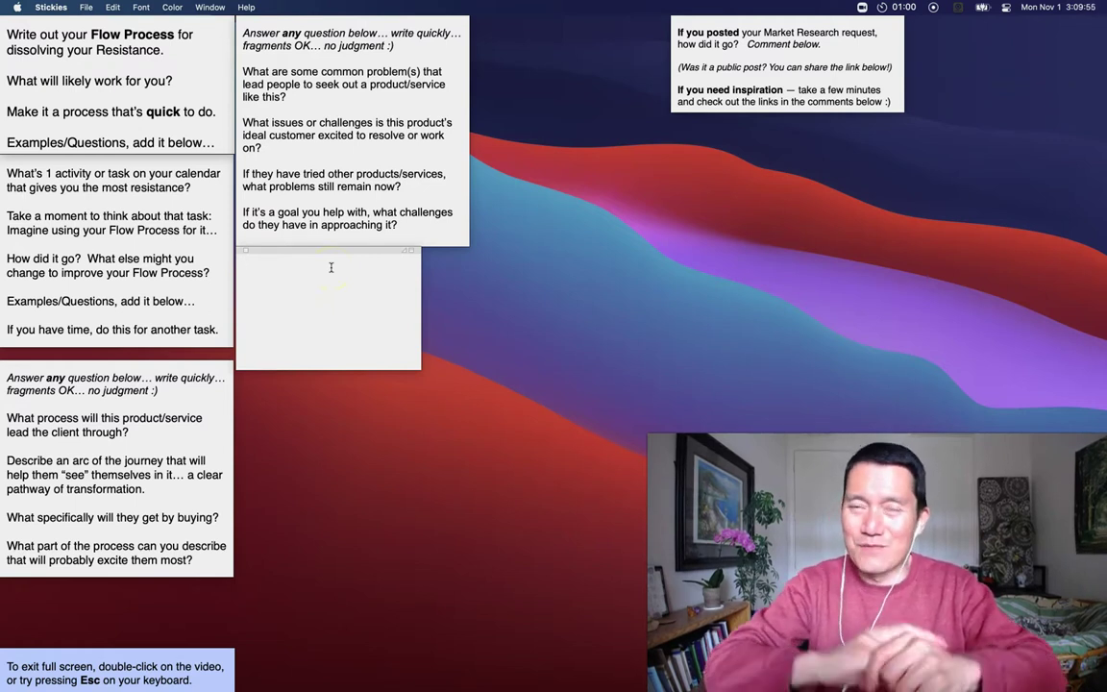
pyautogui.write('Please a')
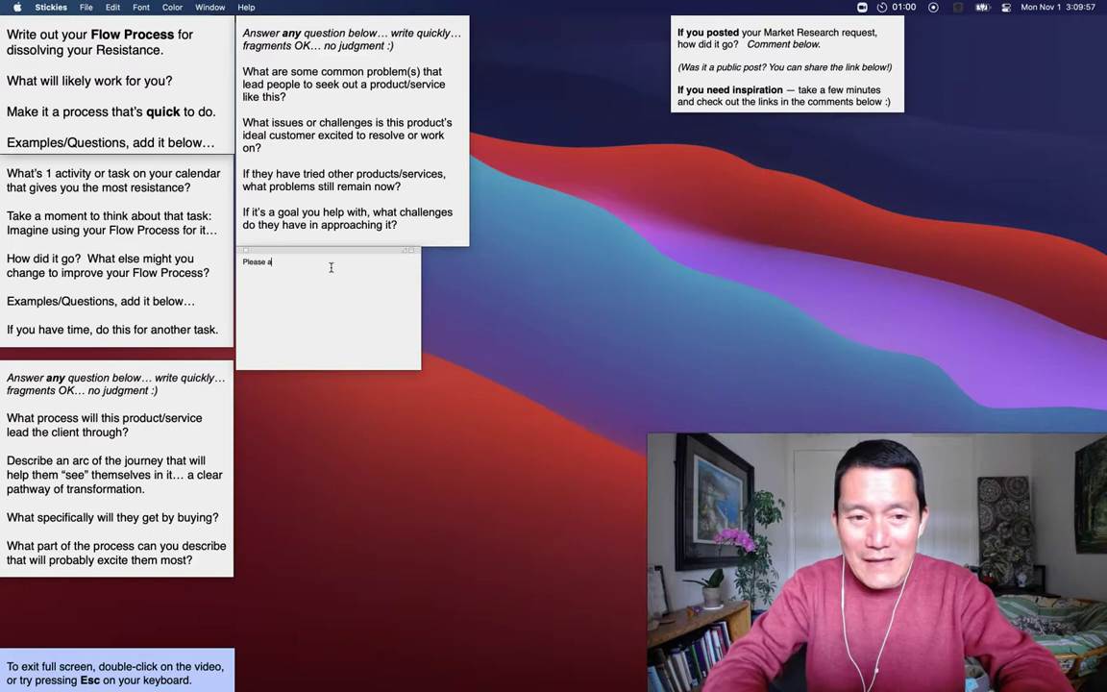
pyautogui.write('nswer the following que')
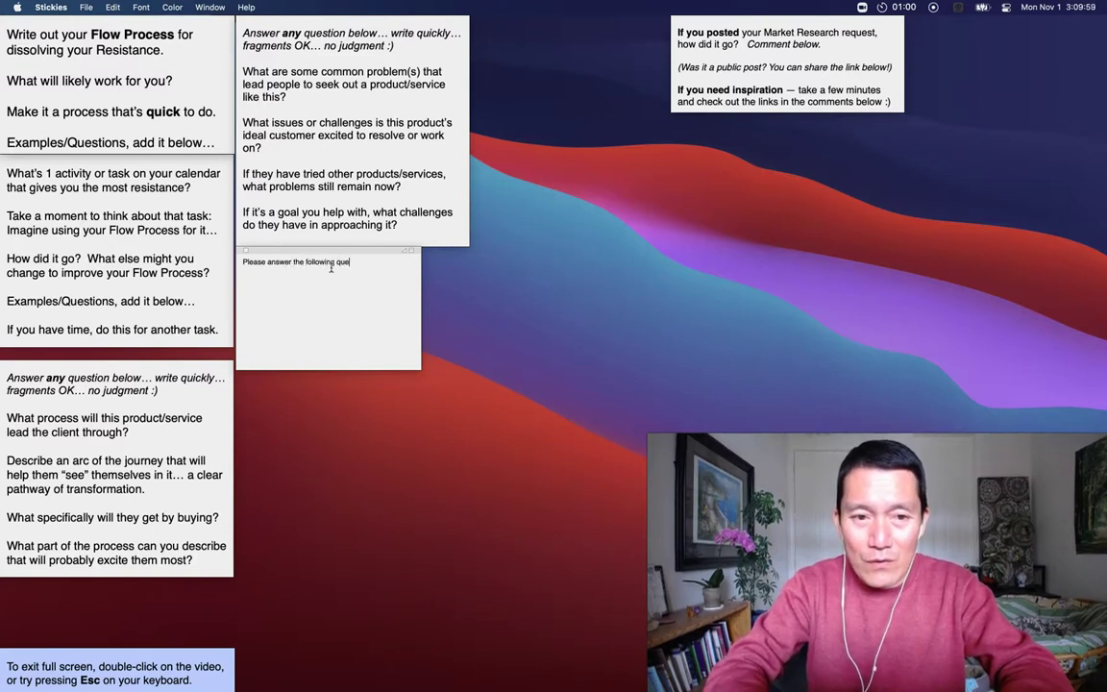
pyautogui.write('stion...  What is your favorite animal?')
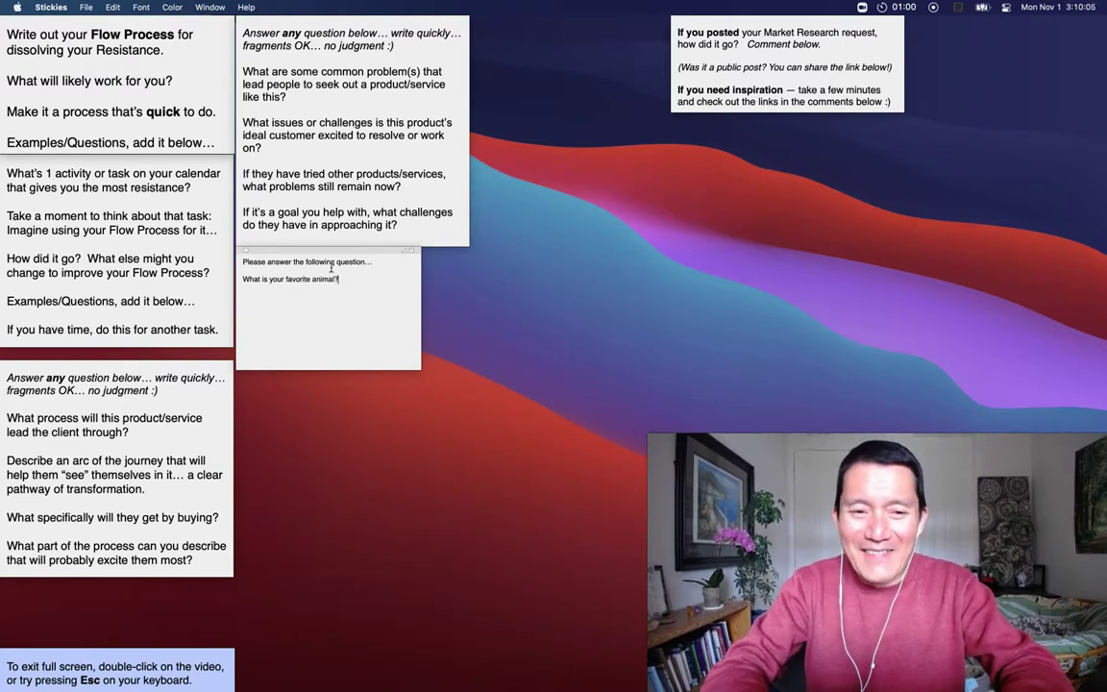
pyautogui.press('Return')
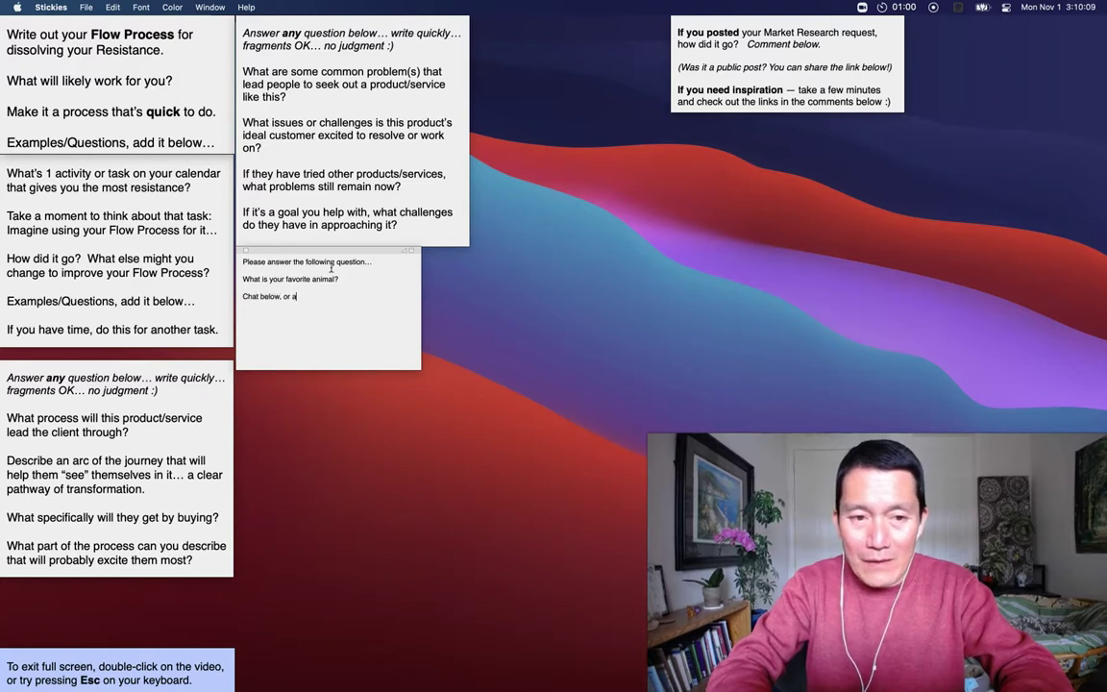
pyautogui.write('Chat below, or ask questio')
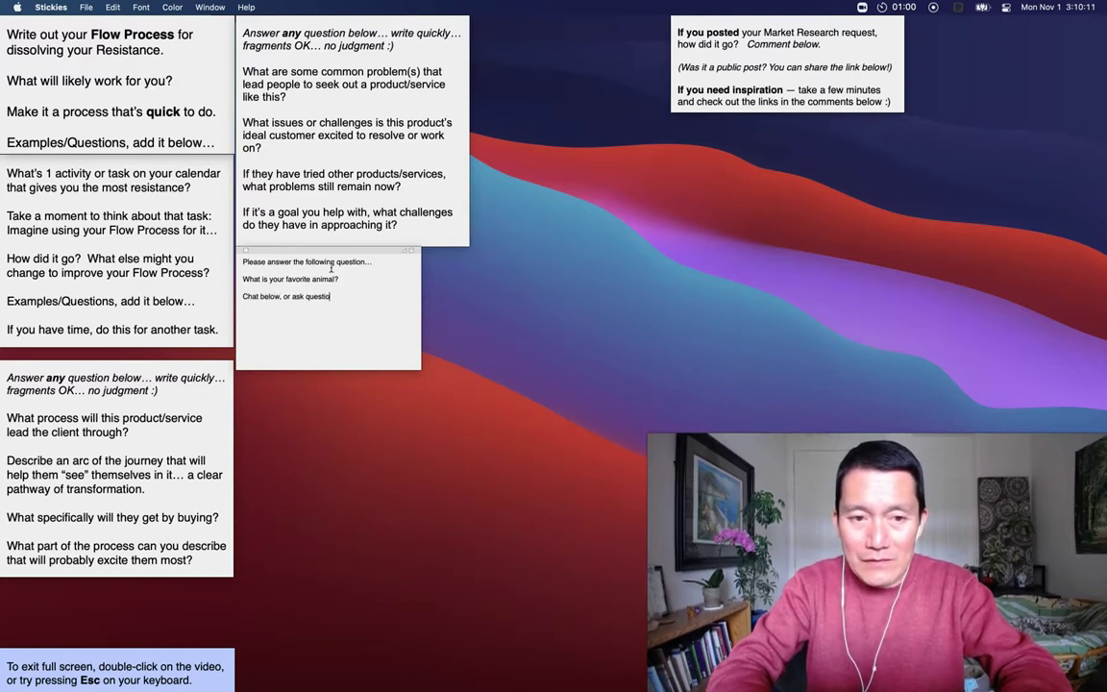
pyautogui.write('ns below.')
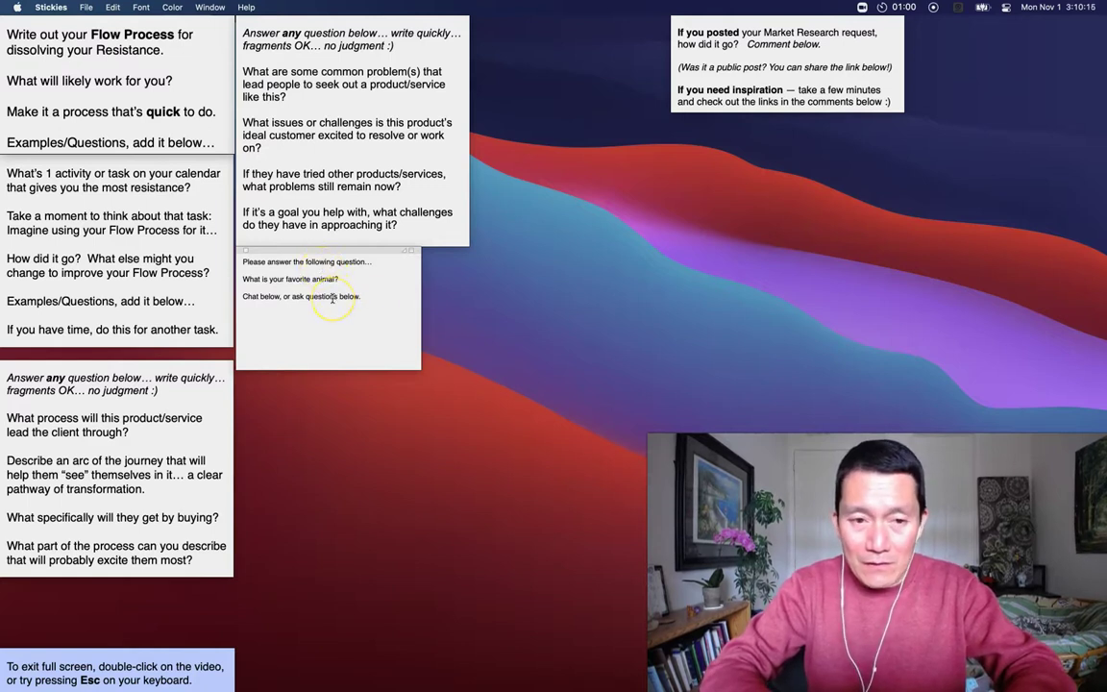
# - Enlarge all the text in the new note to about the size used in the Flow Process note
pyautogui.press('super+a')
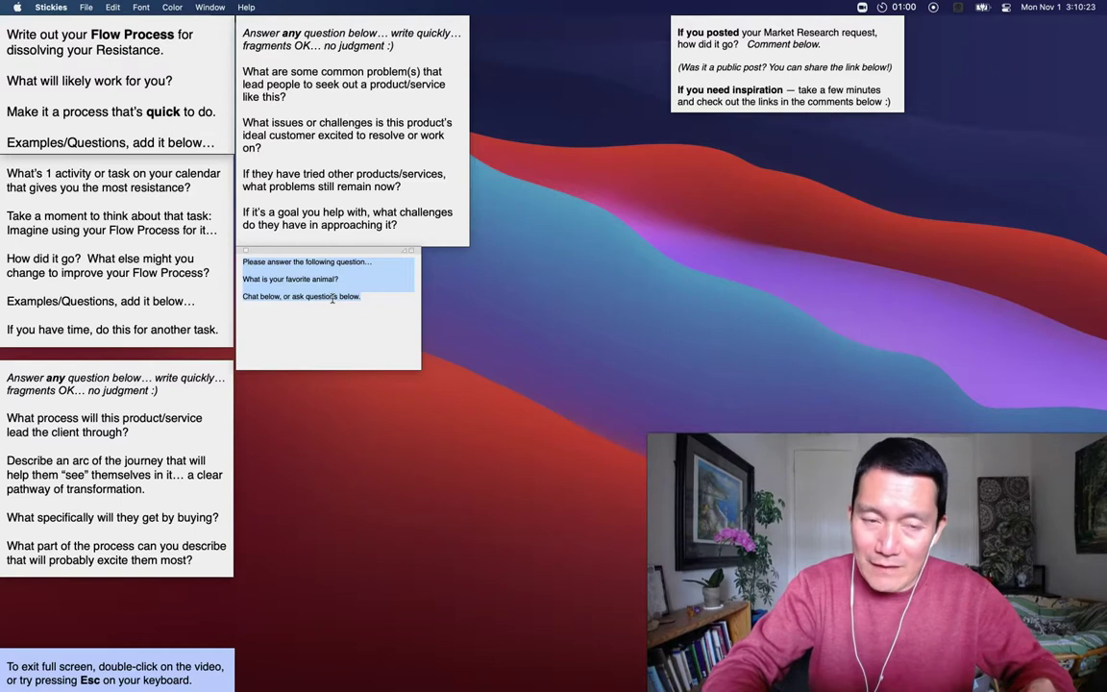
pyautogui.press('super+plus')
pyautogui.press('super+plus')
pyautogui.press('super+plus')
pyautogui.press('super+plus')
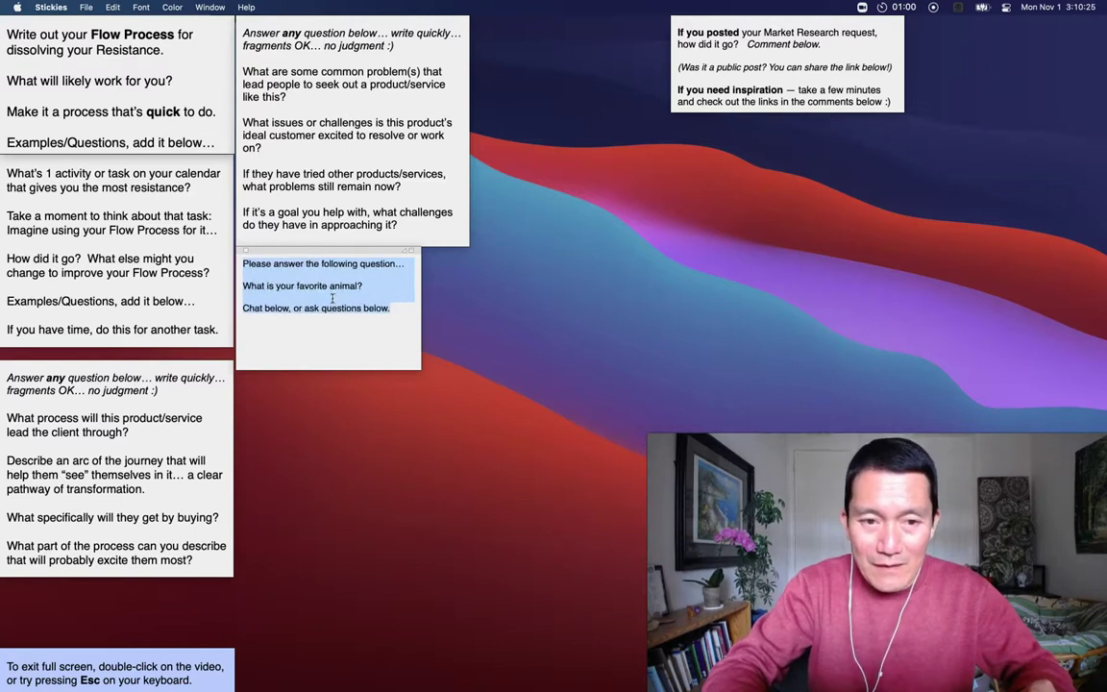
pyautogui.press('super+plus')
pyautogui.press('super+plus')
pyautogui.press('super+plus')
pyautogui.press('super+plus')
pyautogui.press('super+plus')
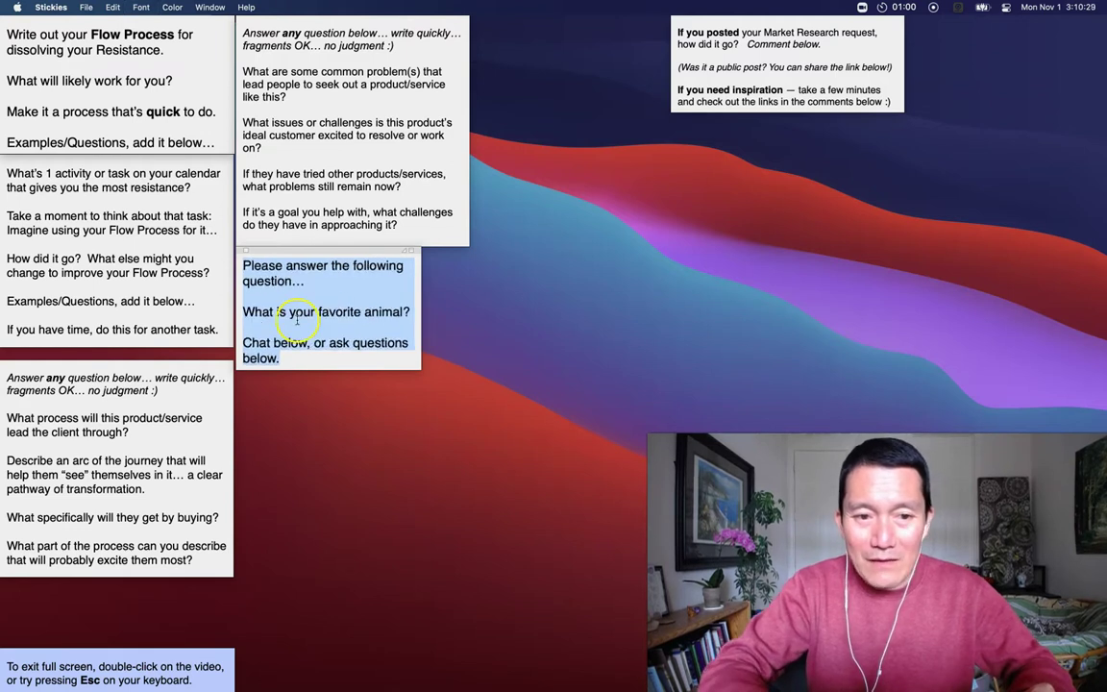
# - Make the line "What is your favorite animal?" bold and italicize the word "favorite"
pyautogui.click(291, 314)
pyautogui.click(258, 321)
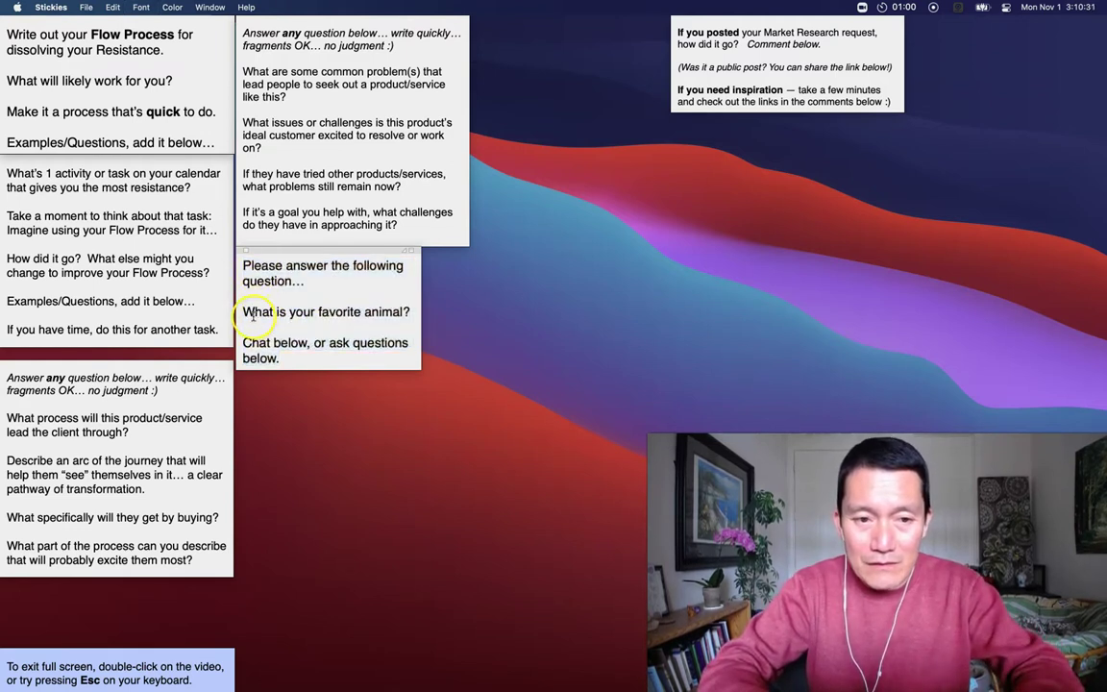
pyautogui.tripleClick(251, 314)
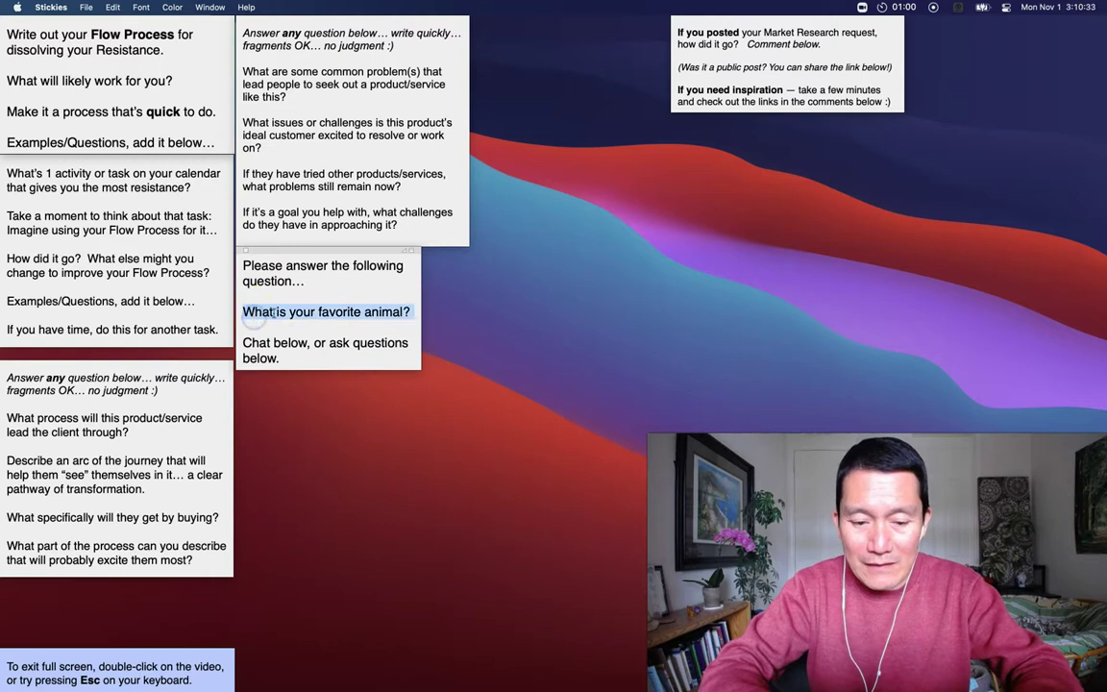
pyautogui.press('super+b')
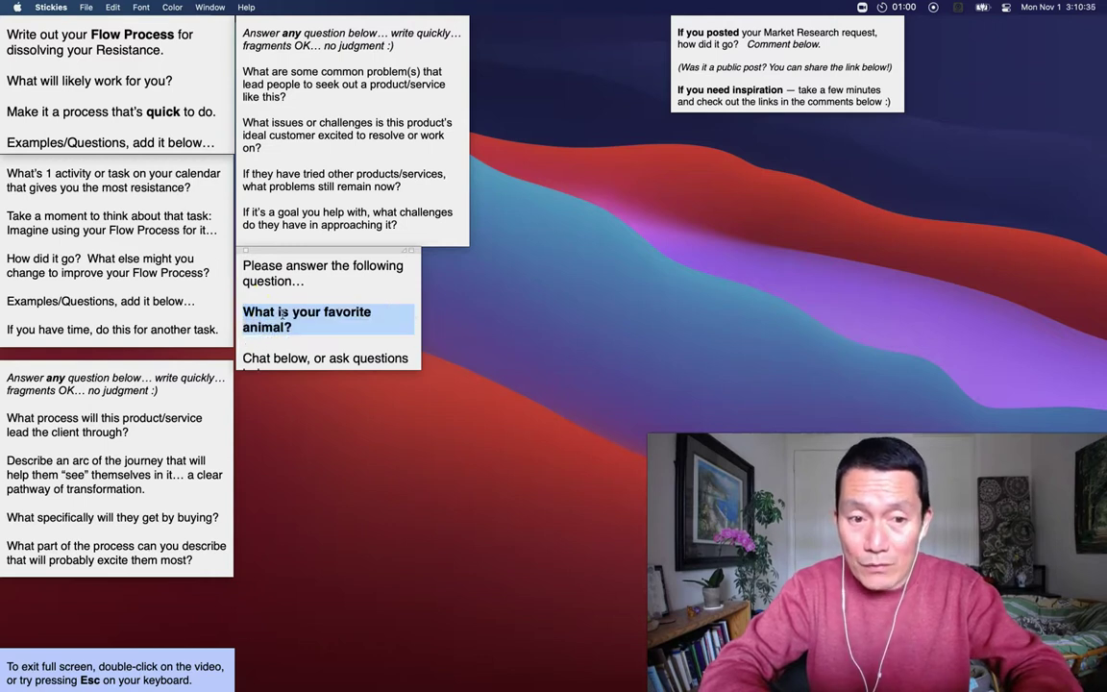
pyautogui.doubleClick(341, 310)
pyautogui.press('super+i')
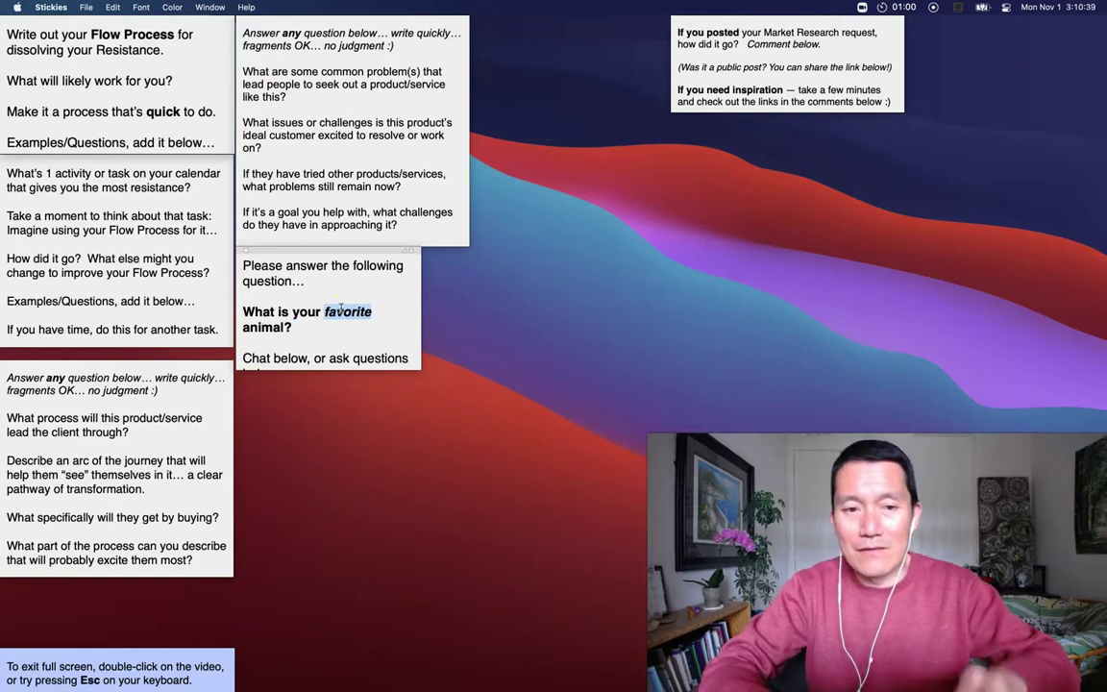
pyautogui.click(416, 311)
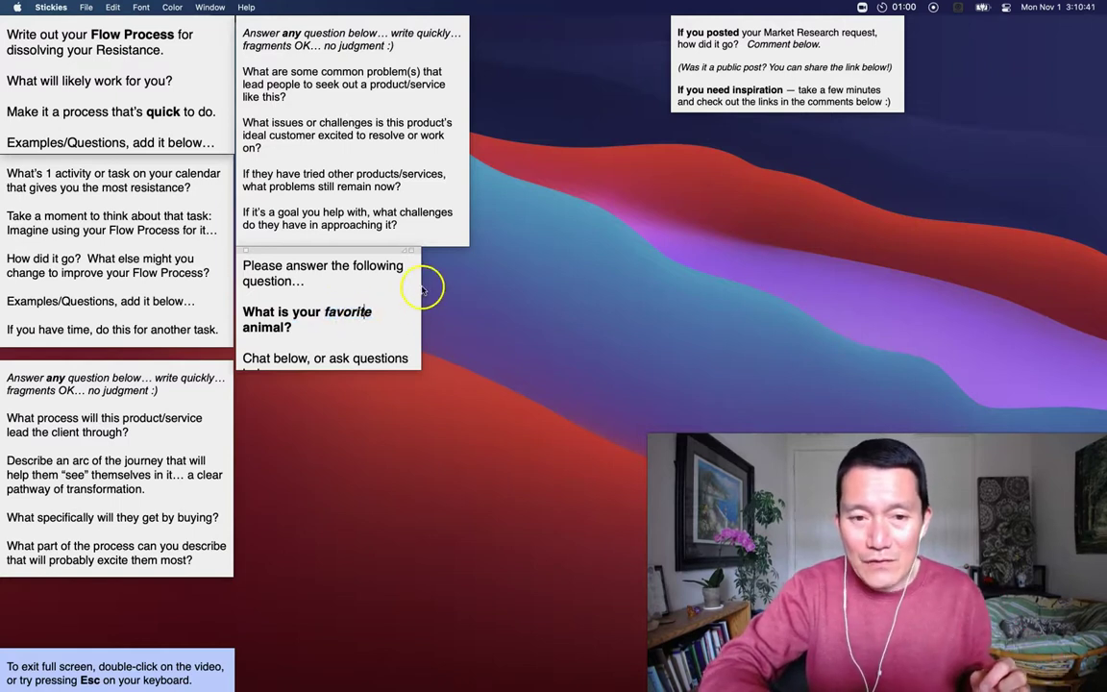
# - Resize the favorite-animal note to match the width of the note above it, with all its text fitting
pyautogui.moveTo(424, 286); pyautogui.dragTo(467, 288)
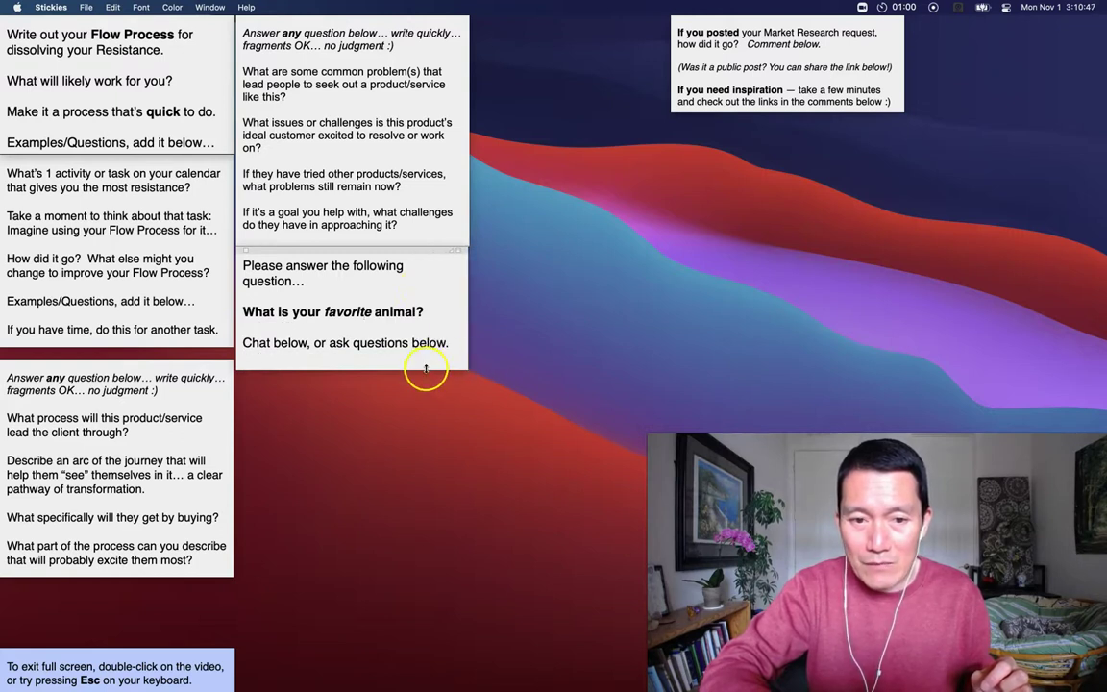
pyautogui.moveTo(425, 369); pyautogui.dragTo(466, 371)
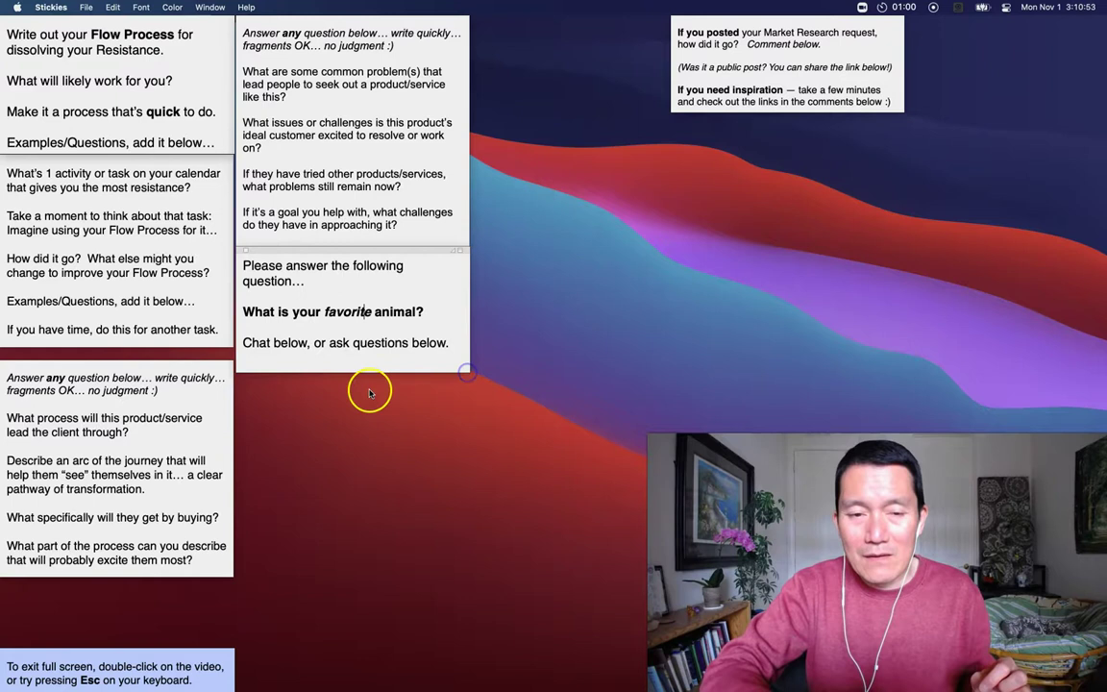
pyautogui.click(334, 354)
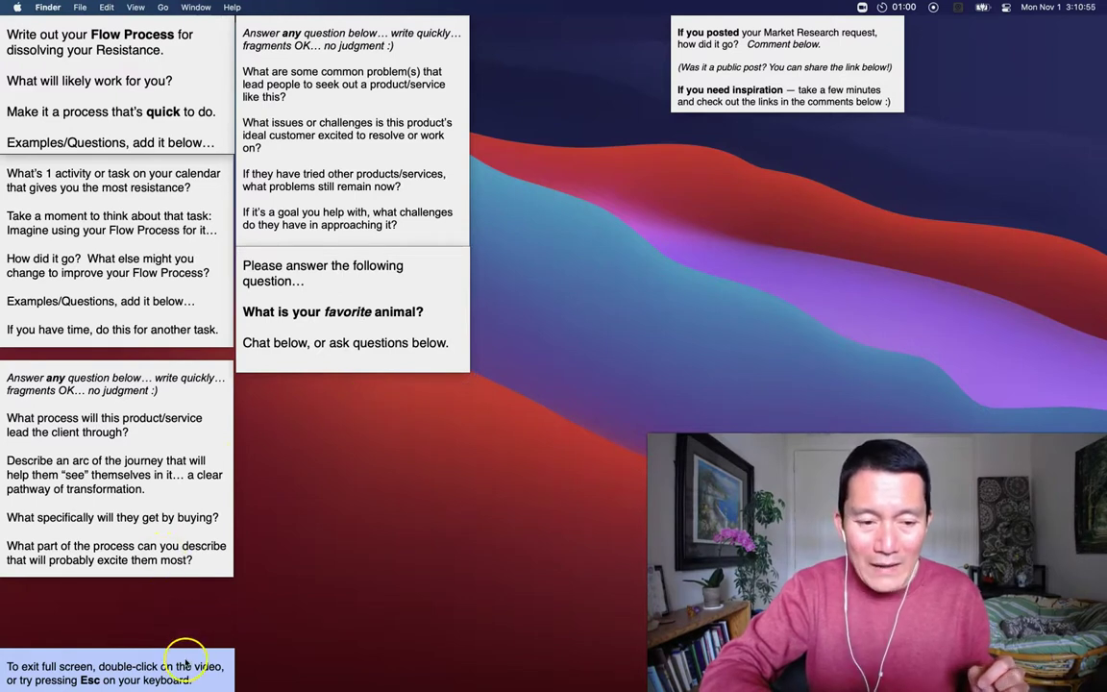
pyautogui.click(138, 663)
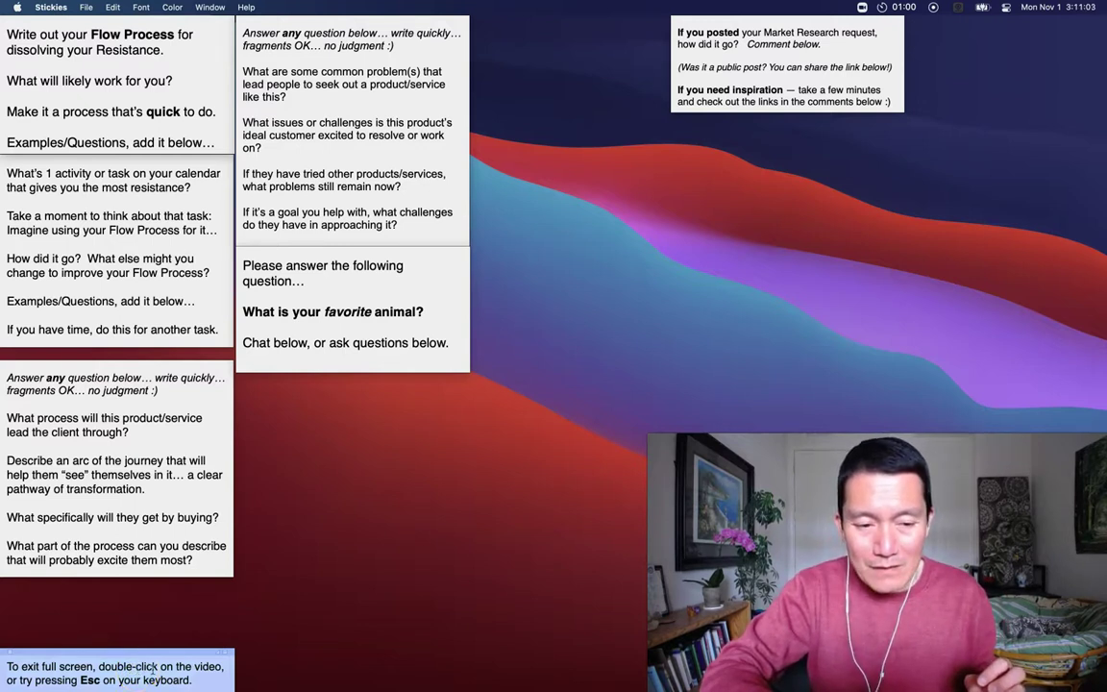
pyautogui.click(151, 666)
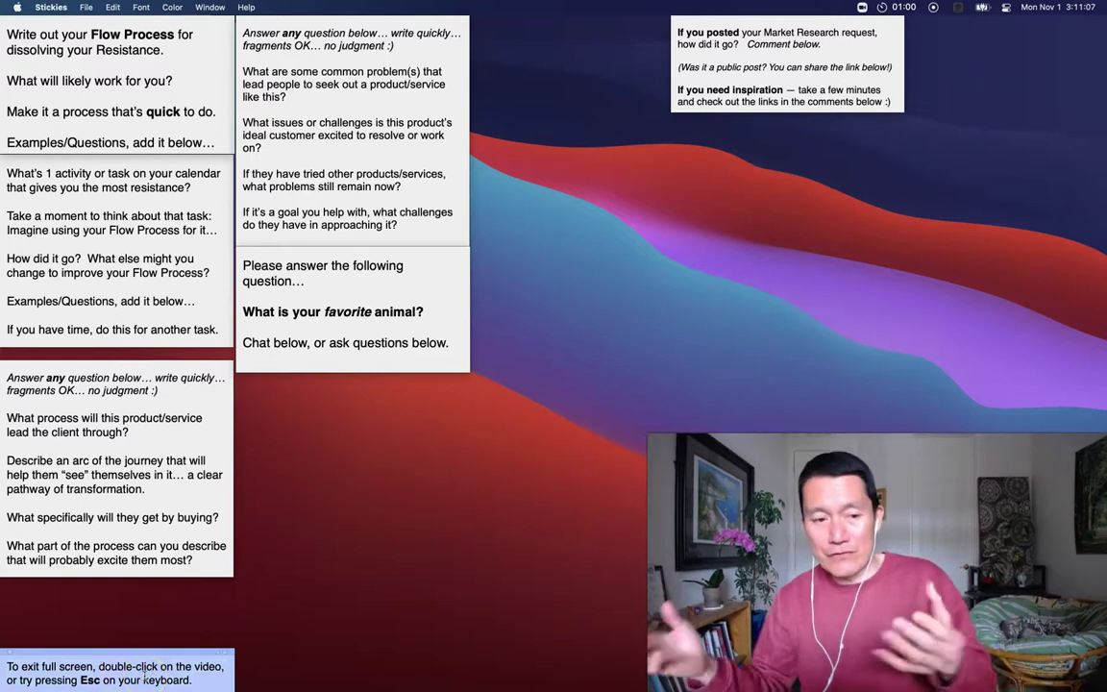
pyautogui.click(137, 656)
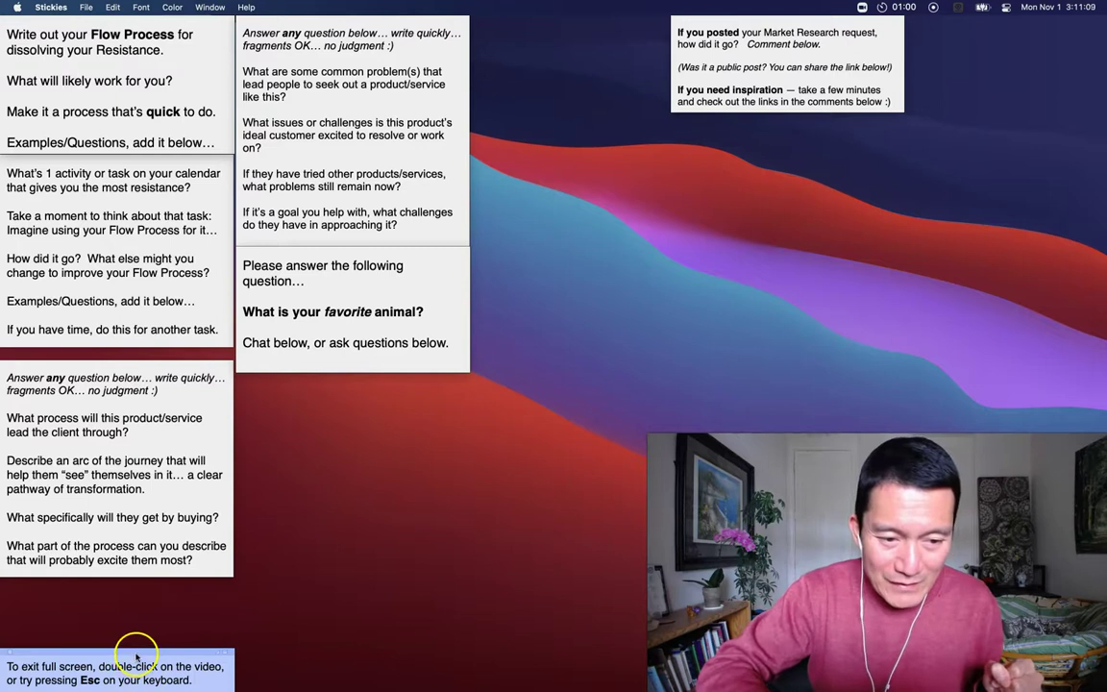
pyautogui.moveTo(136, 656)
pyautogui.mouseDown()
pyautogui.moveTo(233, 589)
pyautogui.moveTo(134, 655)
pyautogui.mouseUp()
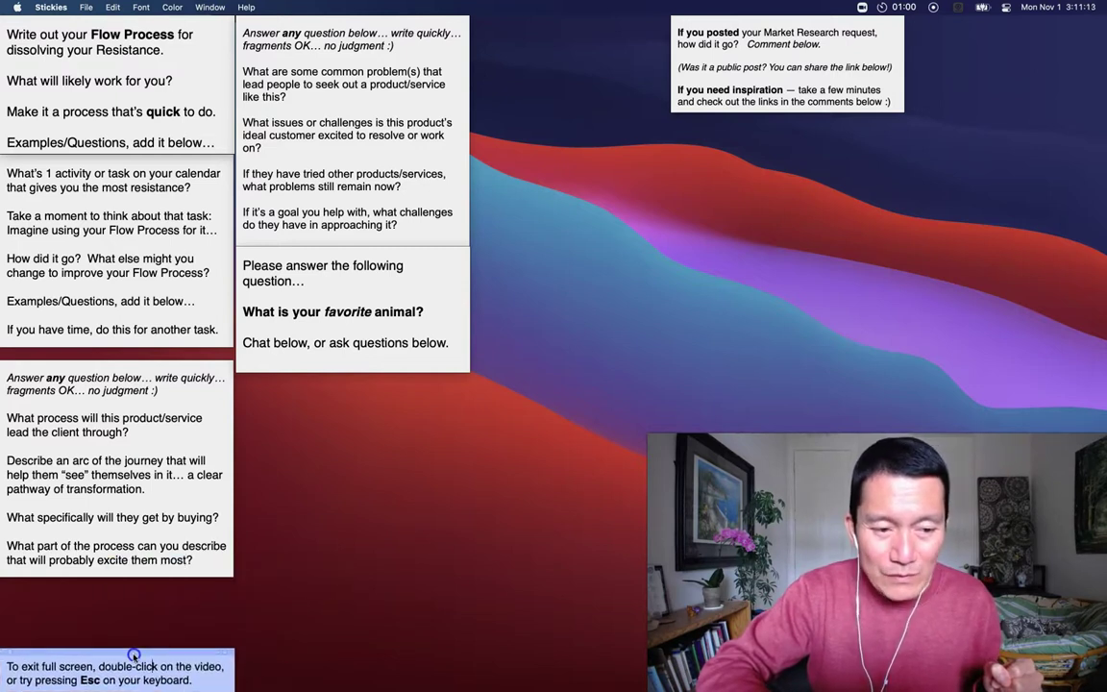
pyautogui.click(159, 663)
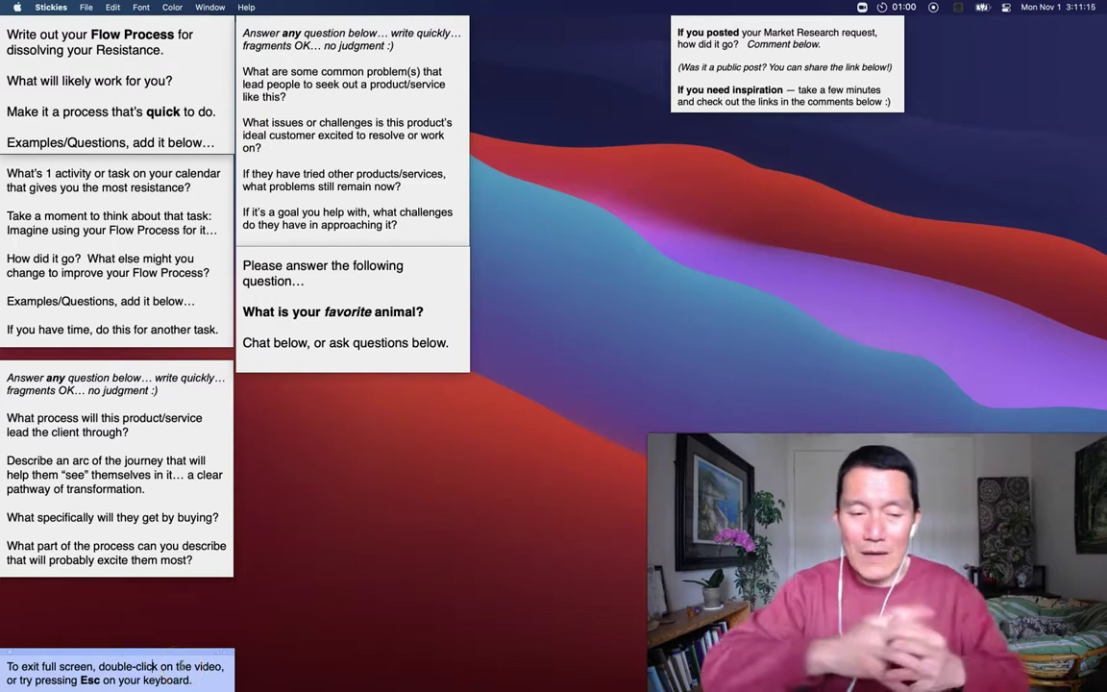
# - Move the note beginning "What process will this product/service lead the client through?" away from the other notes to the open desktop area above the webcam video
pyautogui.click(165, 404)
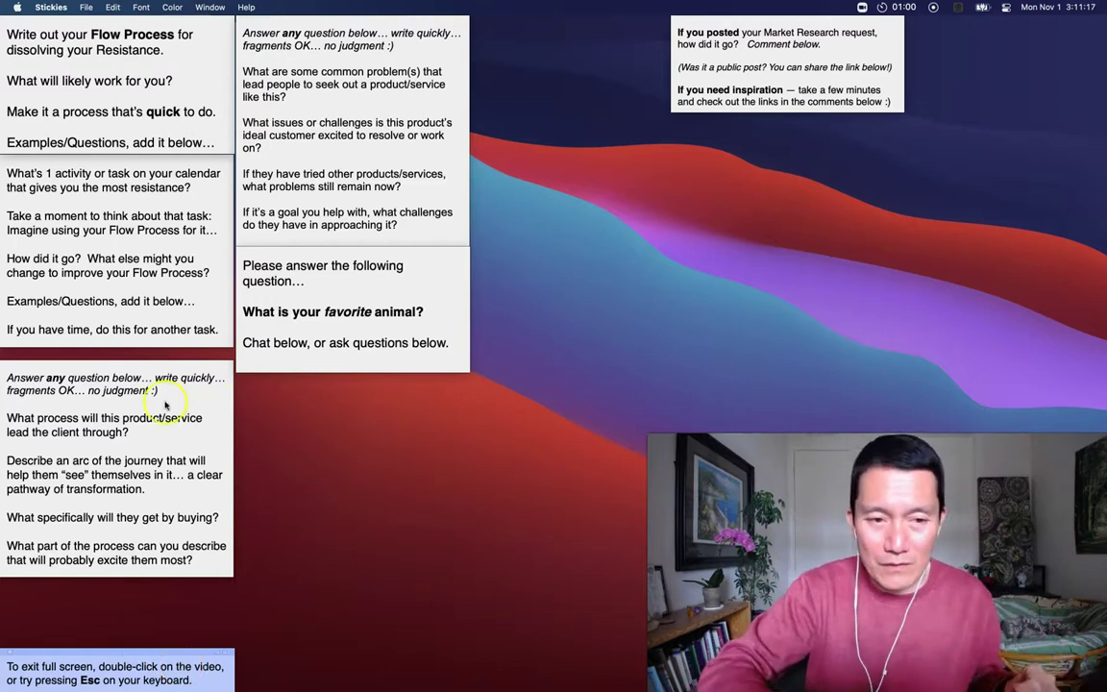
pyautogui.click(151, 364)
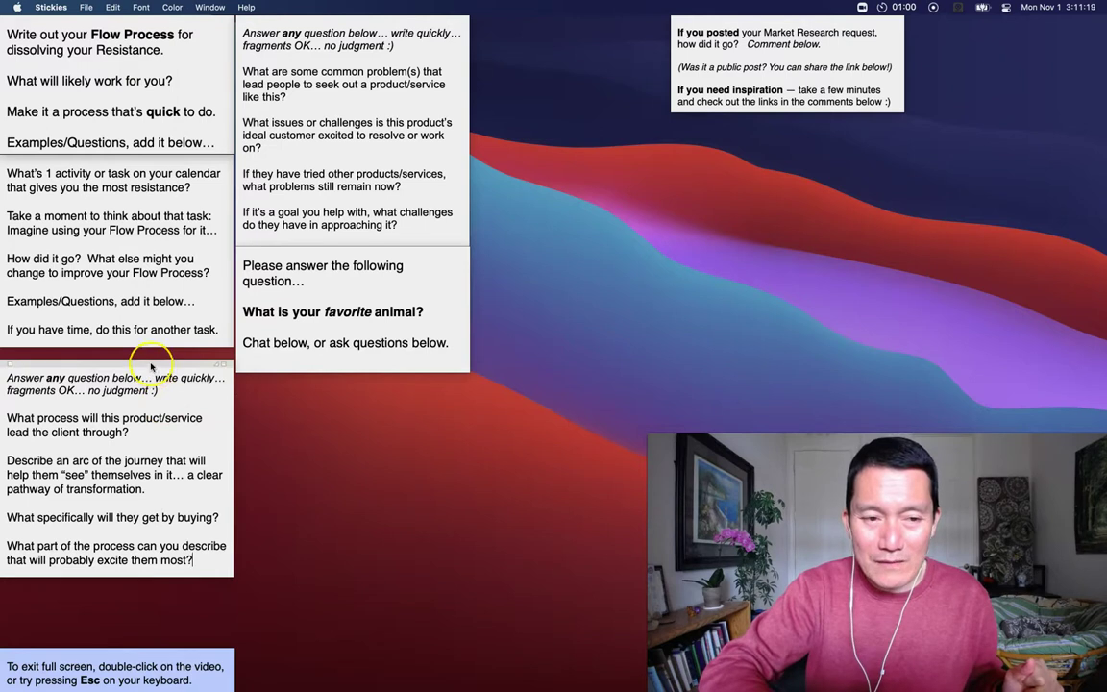
pyautogui.moveTo(151, 366); pyautogui.dragTo(710, 220)
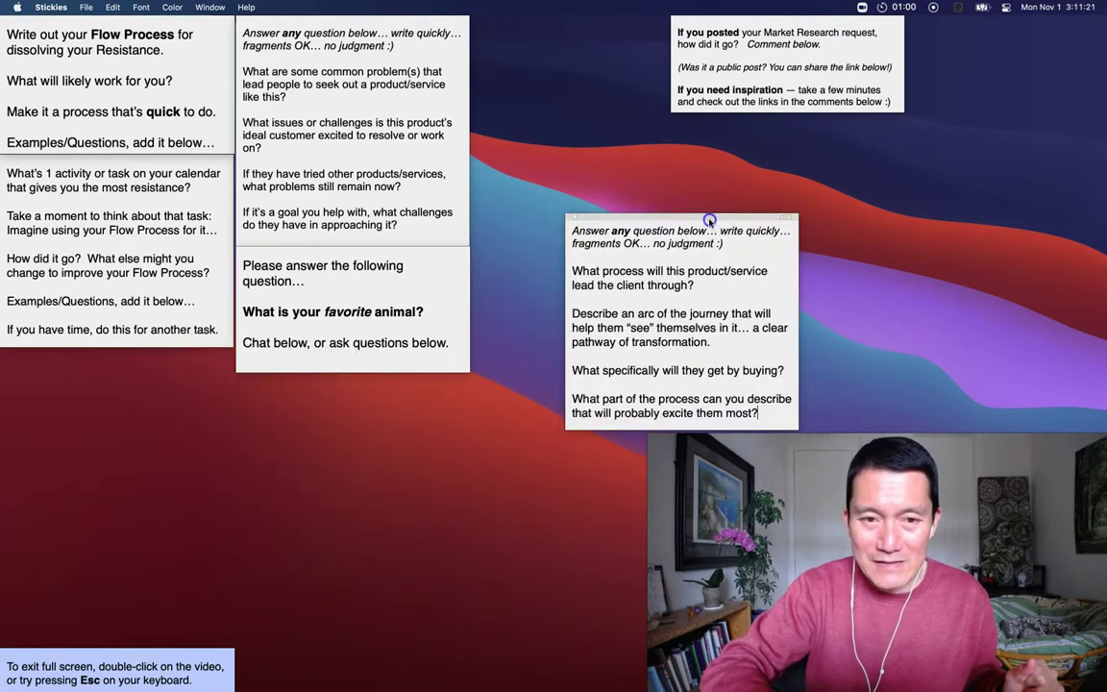
# - Move the favorite-animal note into the free space just above the blue note about exiting full screen
pyautogui.click(415, 274)
pyautogui.moveTo(393, 254); pyautogui.dragTo(131, 469)
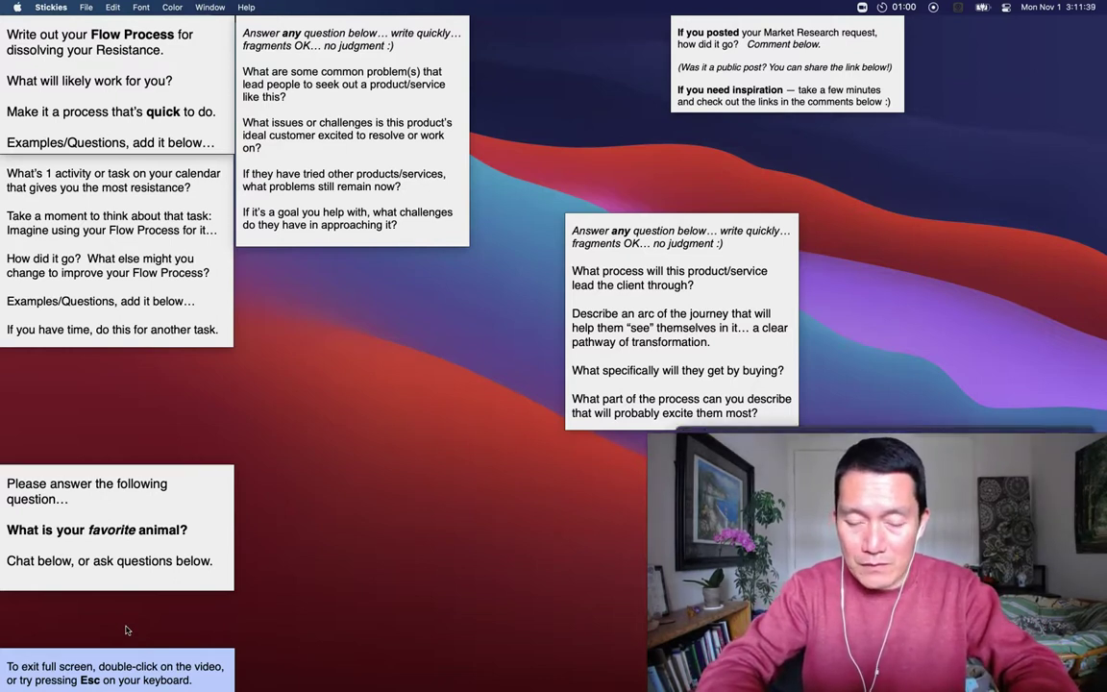
pyautogui.click(490, 549)
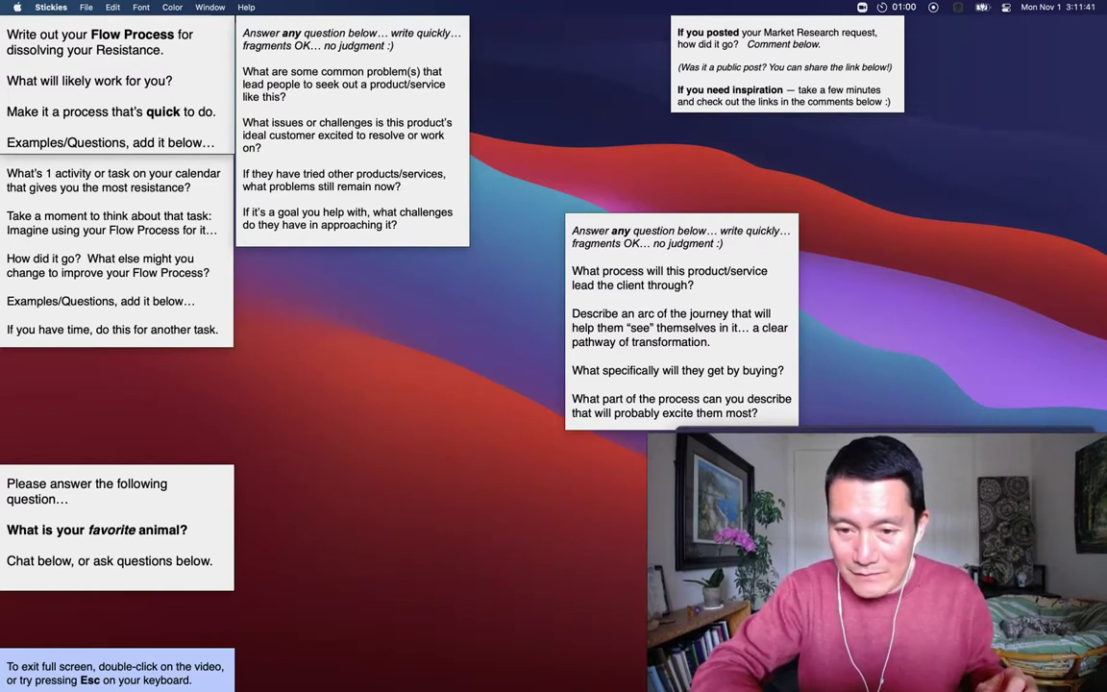
# - Raise the favorite-animal note to clear the countdown timer and center the timer between it and the blue note about exiting full screen
pyautogui.click(121, 586)
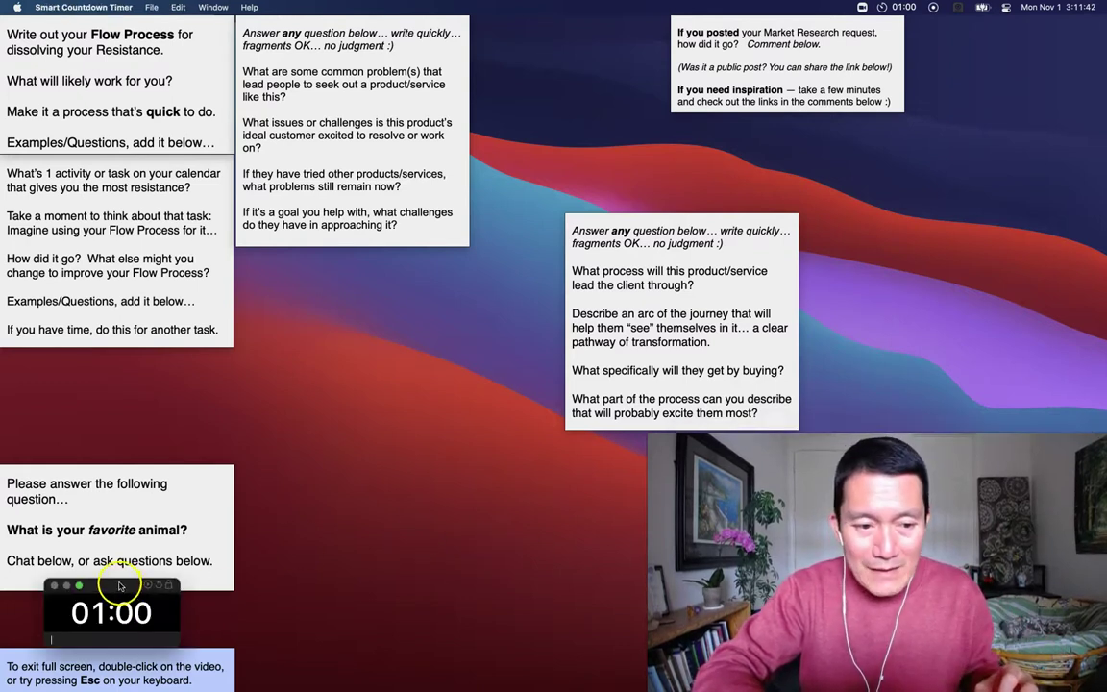
pyautogui.click(143, 523)
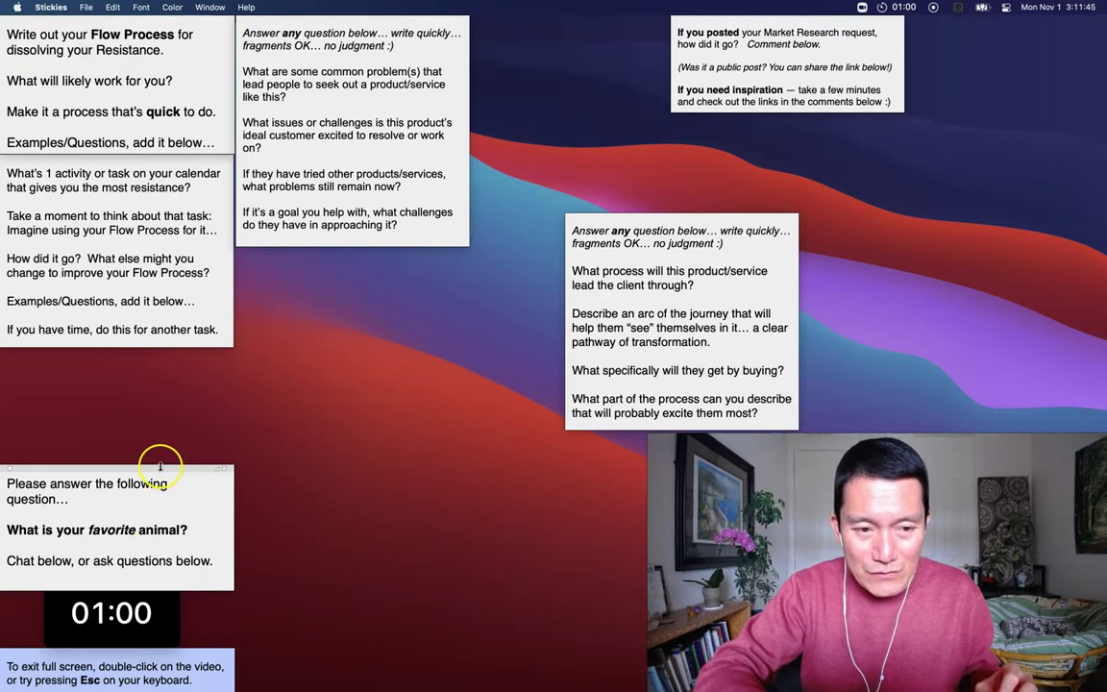
pyautogui.moveTo(159, 469)
pyautogui.mouseDown()
pyautogui.moveTo(191, 459)
pyautogui.moveTo(157, 449)
pyautogui.mouseUp()
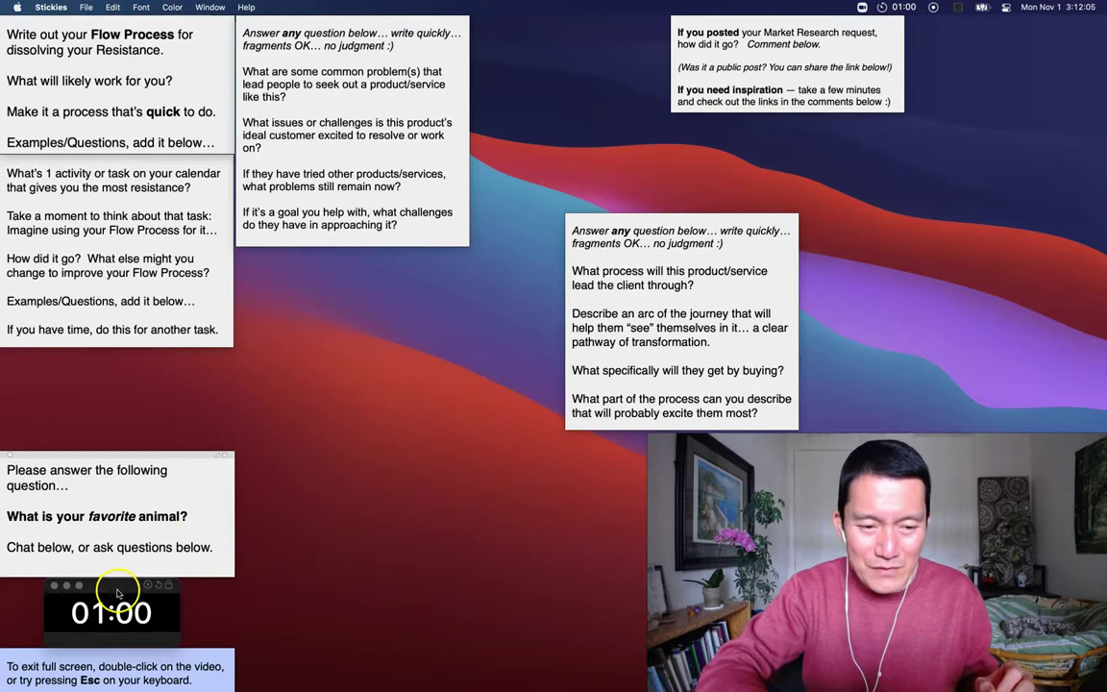
pyautogui.moveTo(117, 593); pyautogui.dragTo(122, 592)
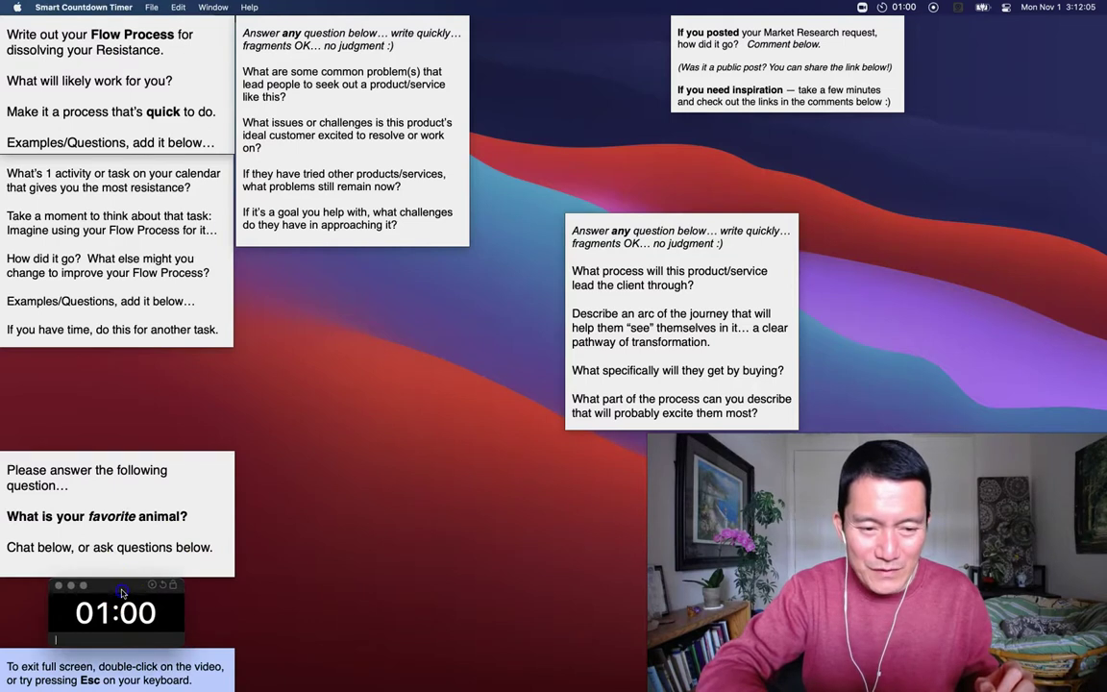
# - Start a one-minute countdown in the timer below the favorite-animal note
pyautogui.click(103, 640)
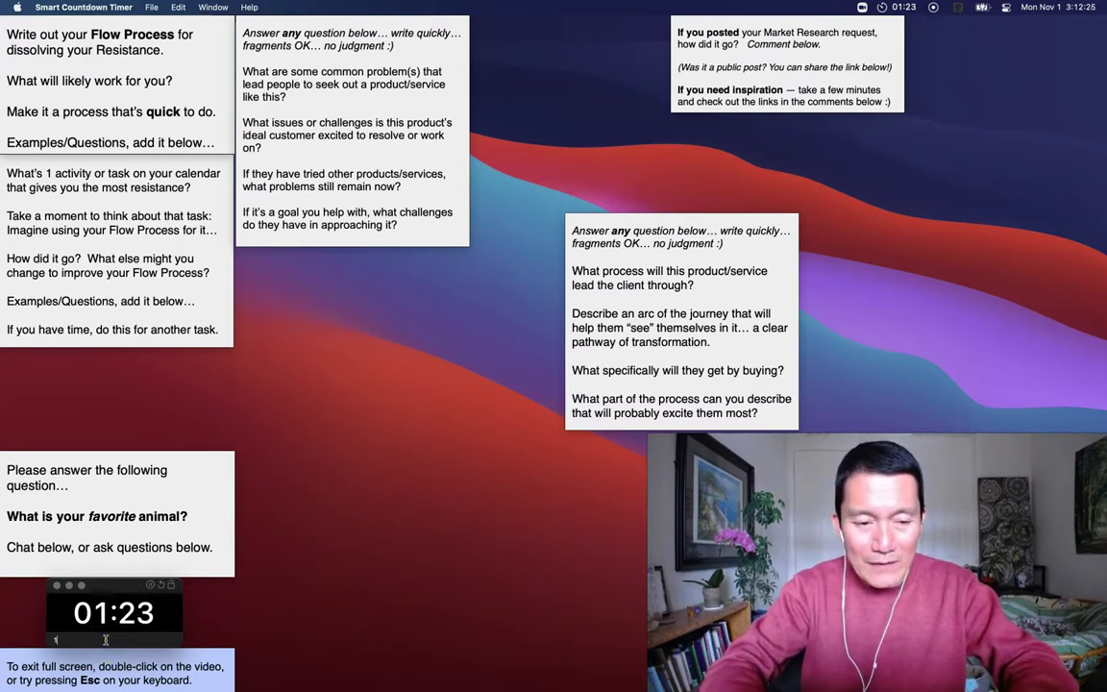
pyautogui.press('Return')
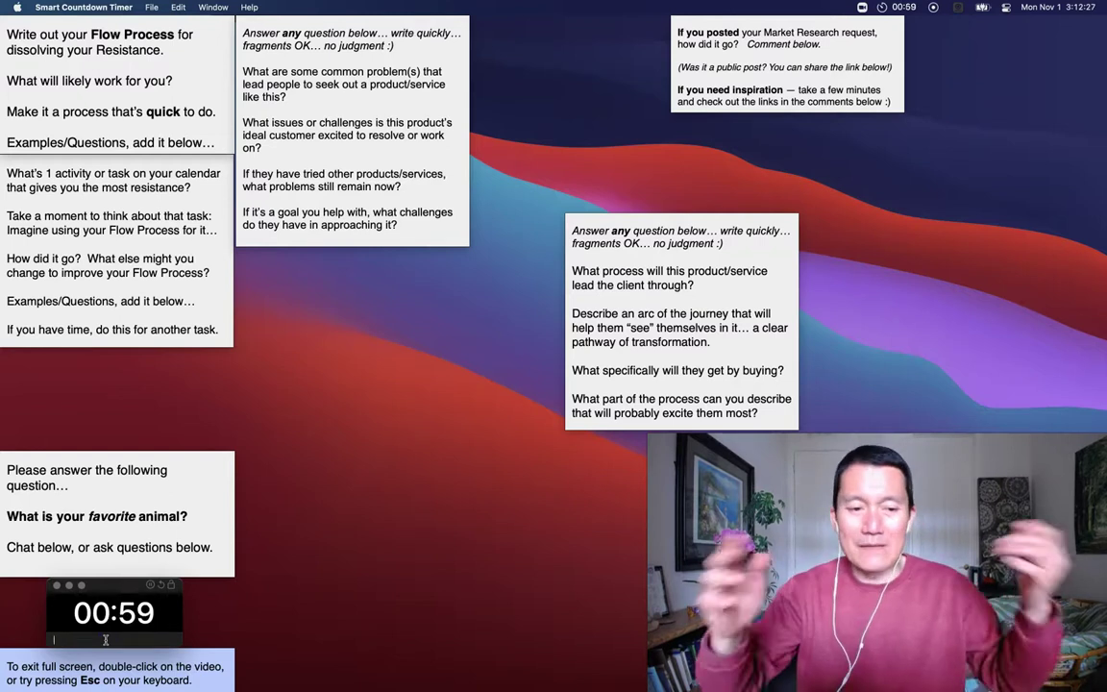
pyautogui.click(180, 554)
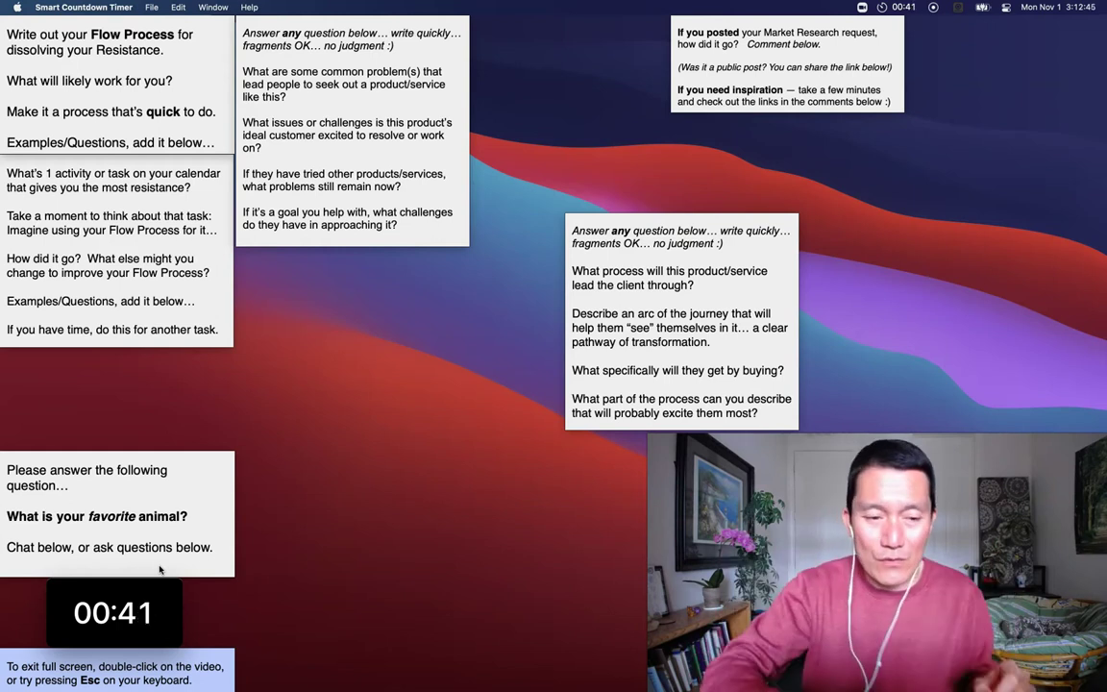
pyautogui.moveTo(112, 611)
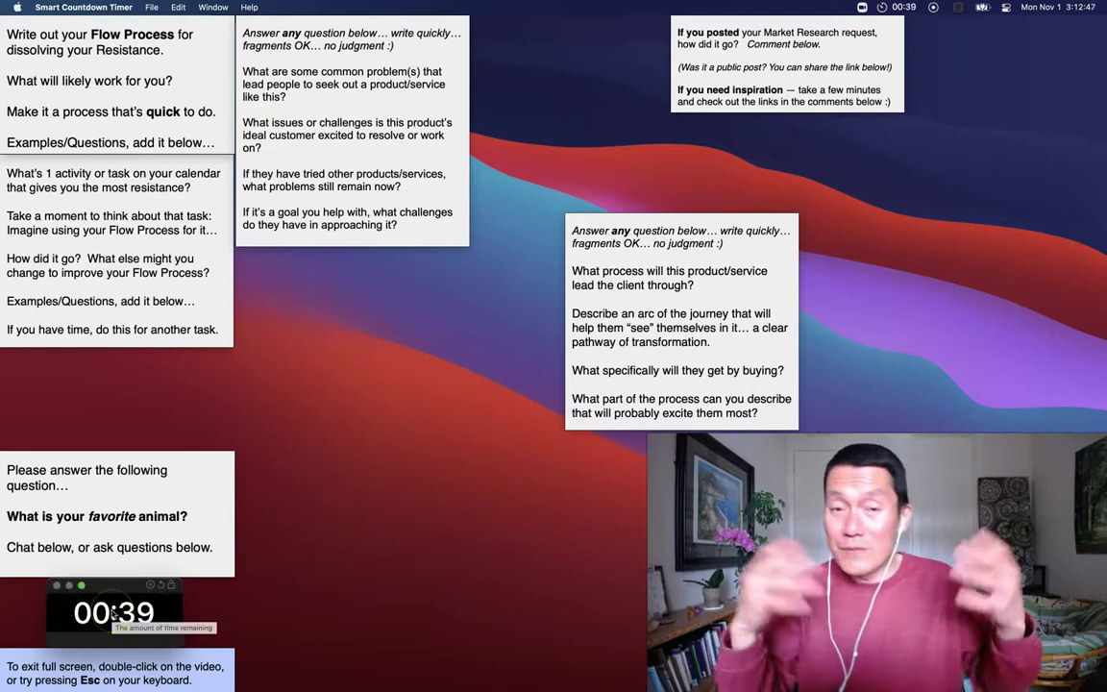
# - Move the favorite-animal note out beside the webcam video and put the note beginning "What's 1 activity or task" directly above the timer
pyautogui.click(161, 502)
pyautogui.click(156, 175)
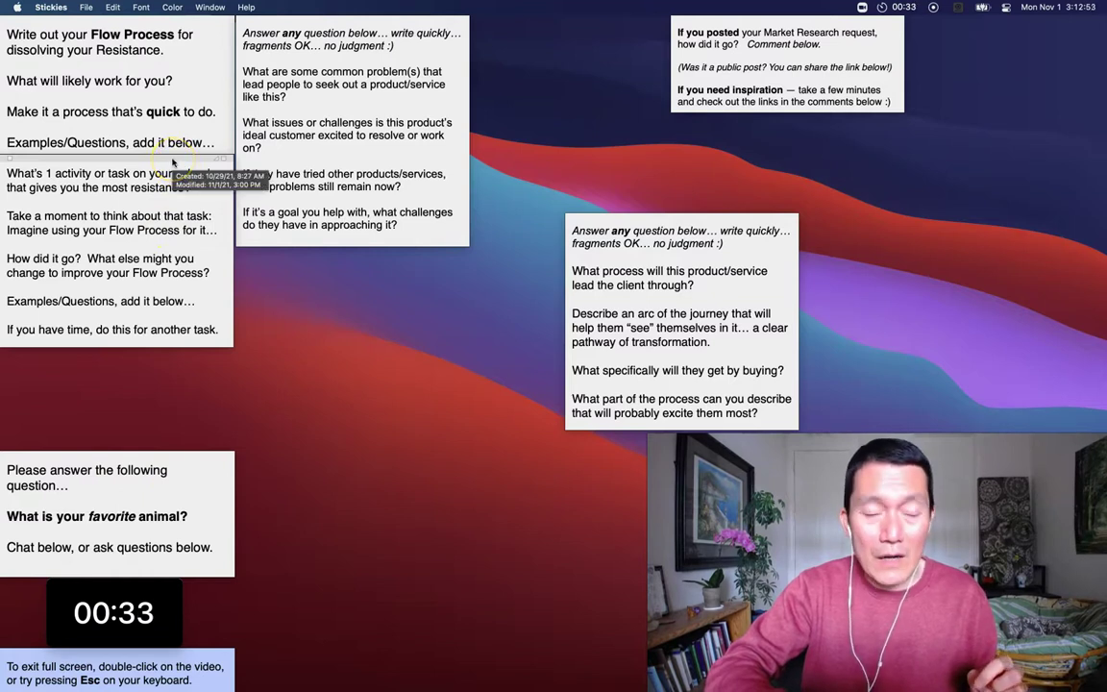
pyautogui.moveTo(173, 164)
pyautogui.mouseDown()
pyautogui.moveTo(550, 123)
pyautogui.moveTo(173, 178)
pyautogui.moveTo(165, 159)
pyautogui.mouseUp()
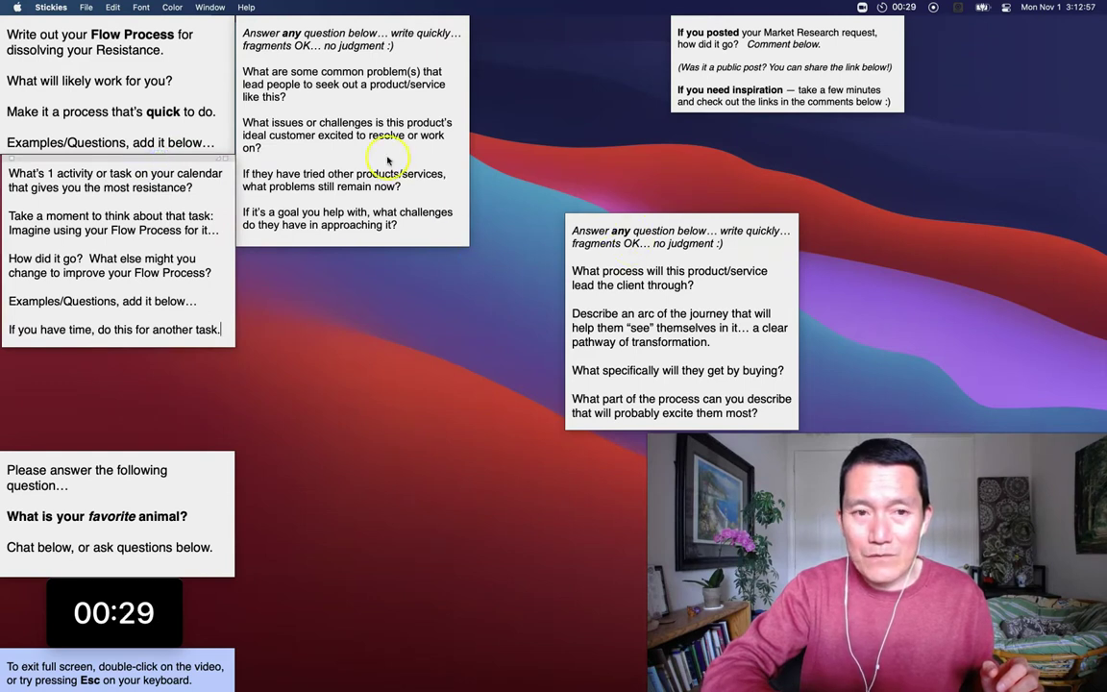
pyautogui.click(145, 485)
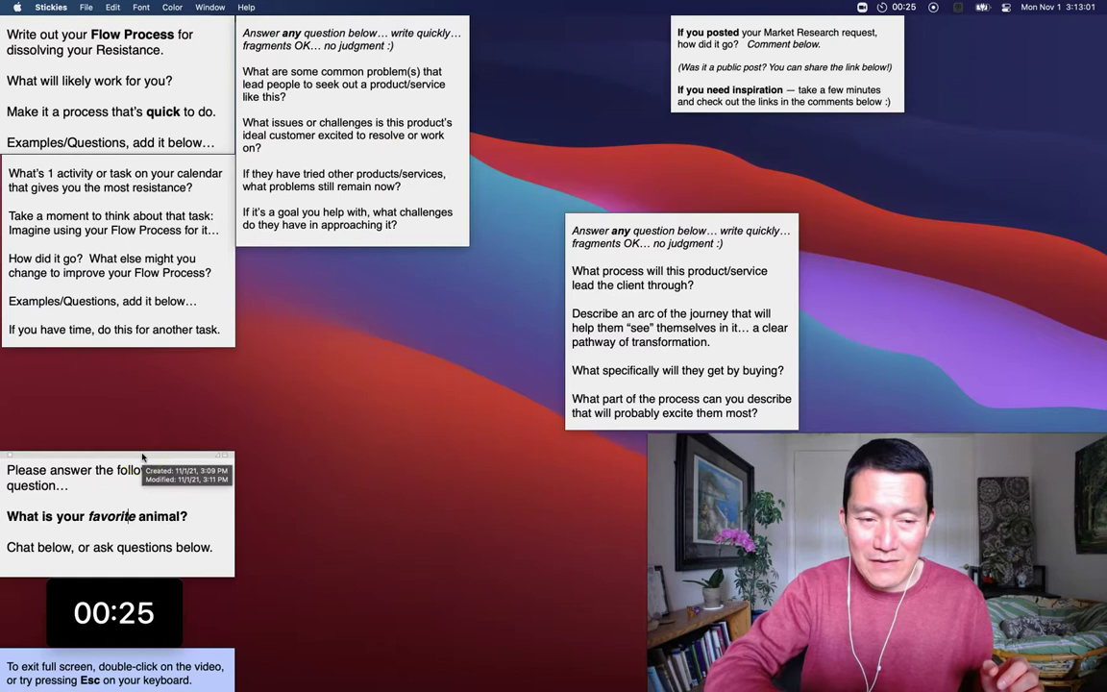
pyautogui.moveTo(142, 456); pyautogui.dragTo(581, 419)
pyautogui.click(149, 187)
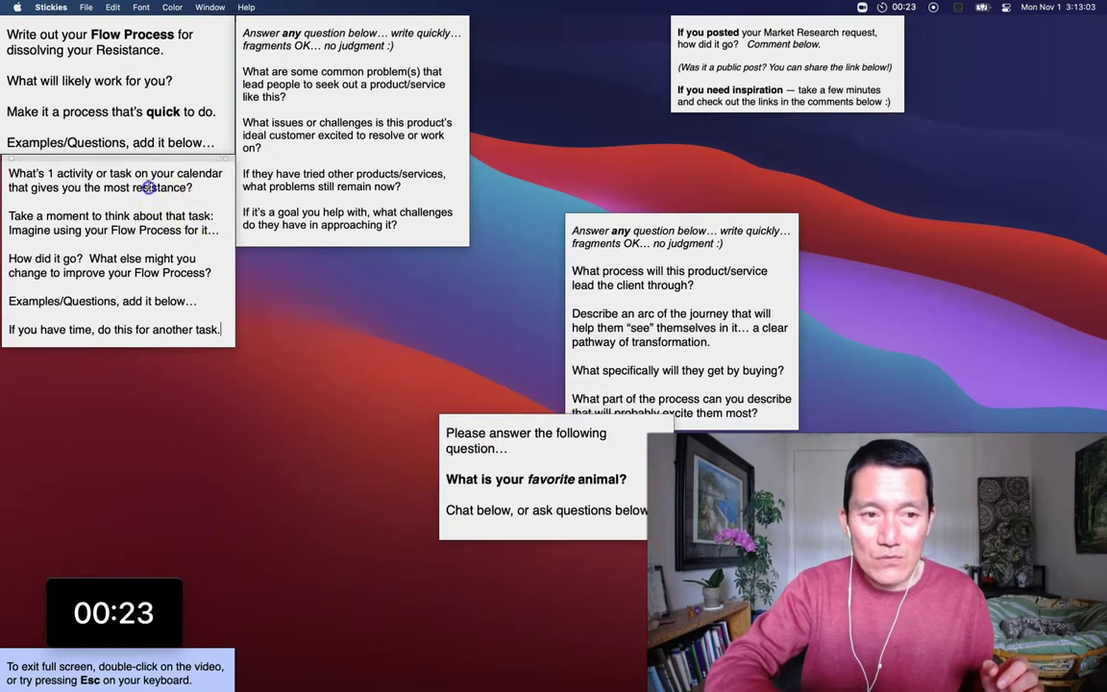
pyautogui.moveTo(151, 159); pyautogui.dragTo(136, 390)
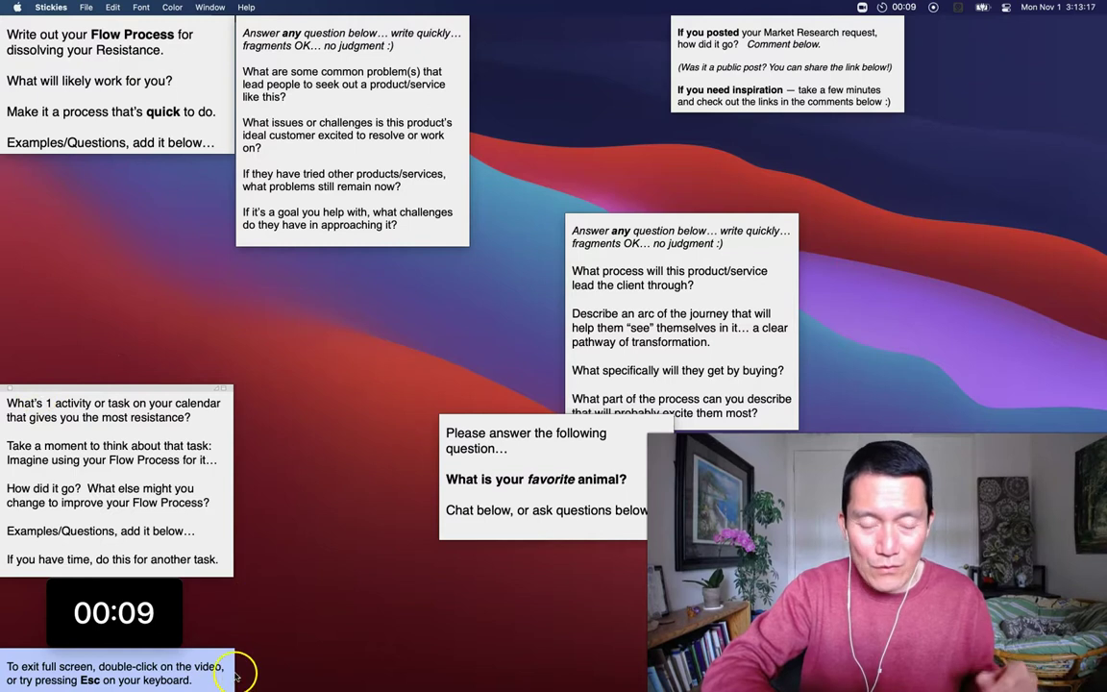
# - Pause the running countdown timer
pyautogui.click(111, 605)
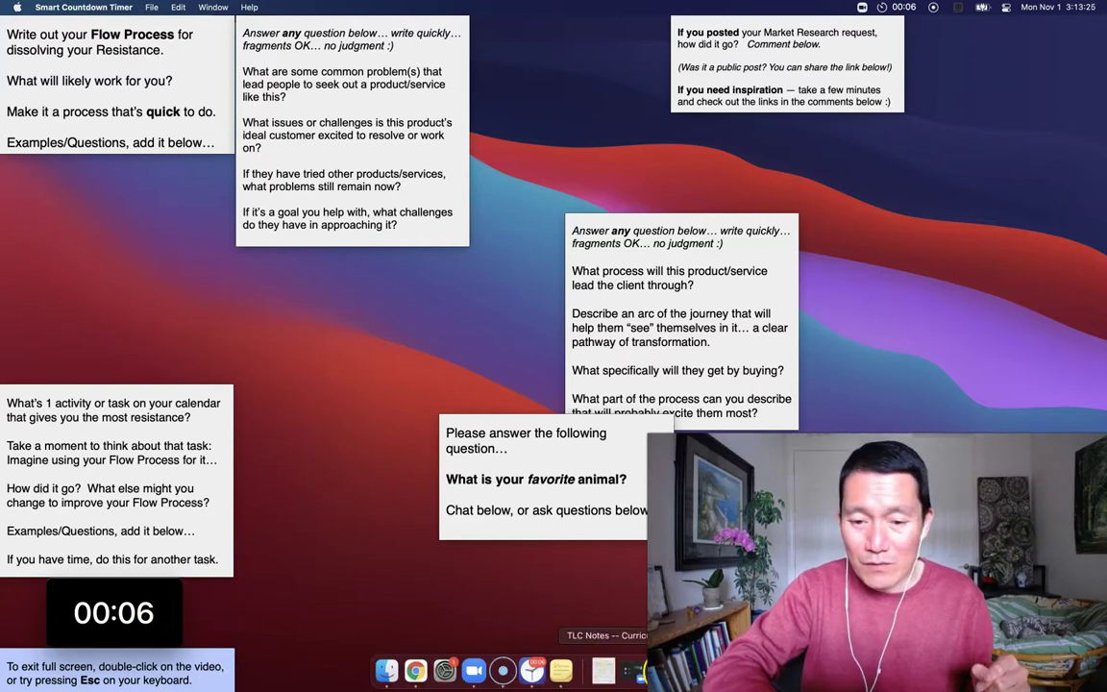
# - Switch to the Chrome document "TLC Notes -- Curriculum & Calls" to consult the lesson outline, and minimize it to return to the notes
pyautogui.click(604, 671)
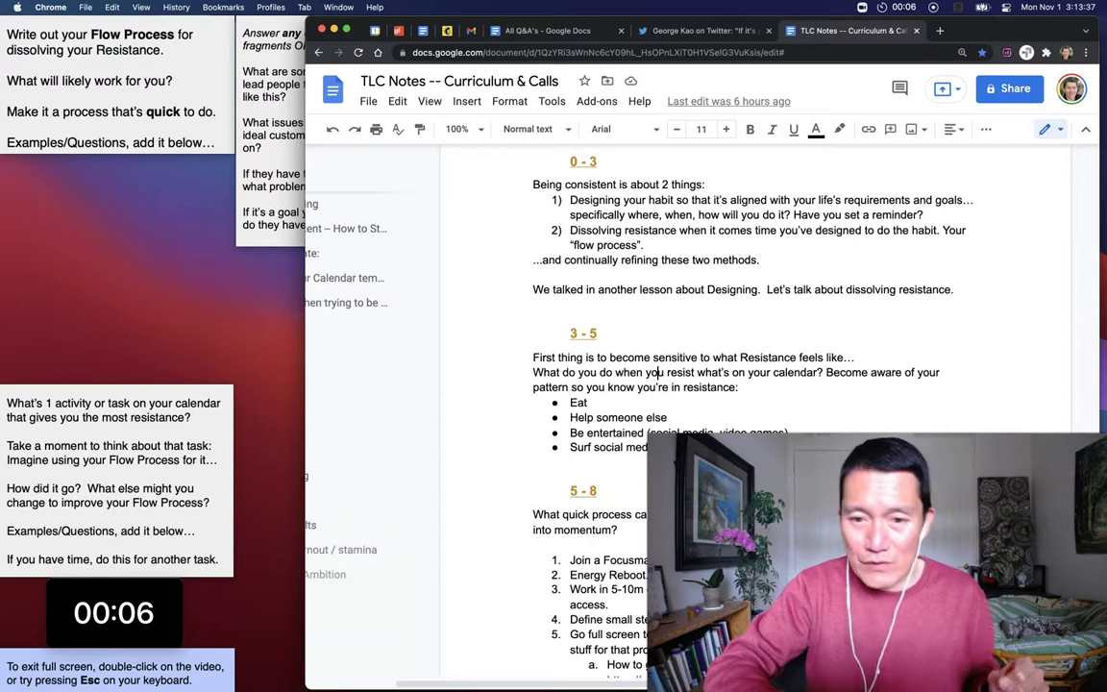
pyautogui.scroll(-1, 346, 250)
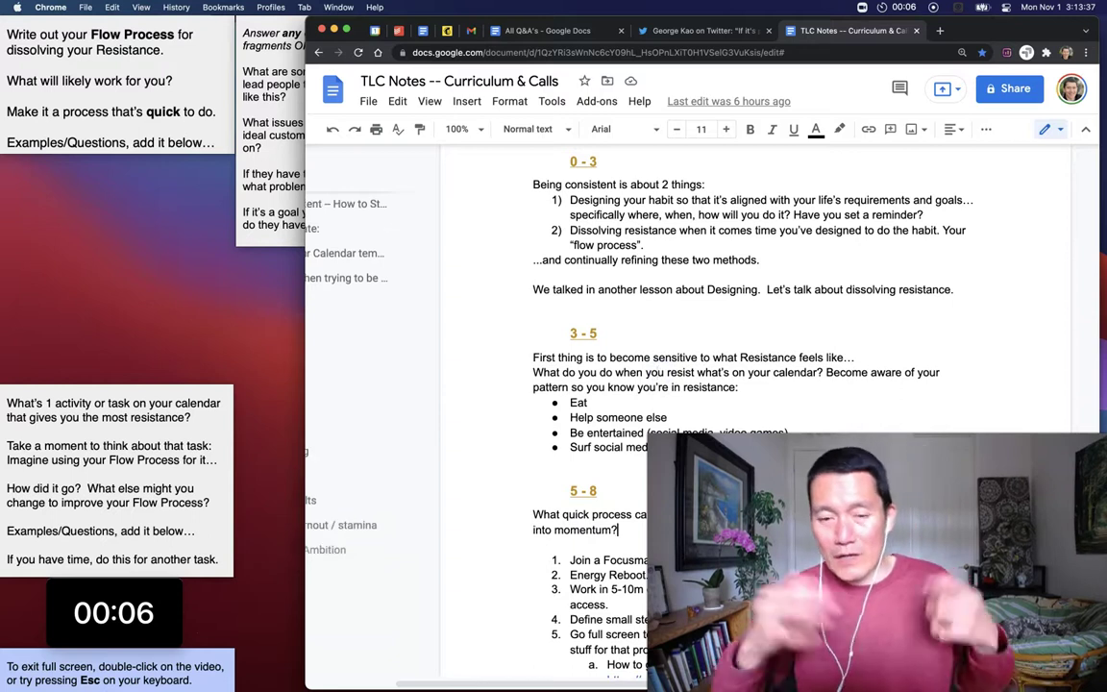
pyautogui.click(334, 30)
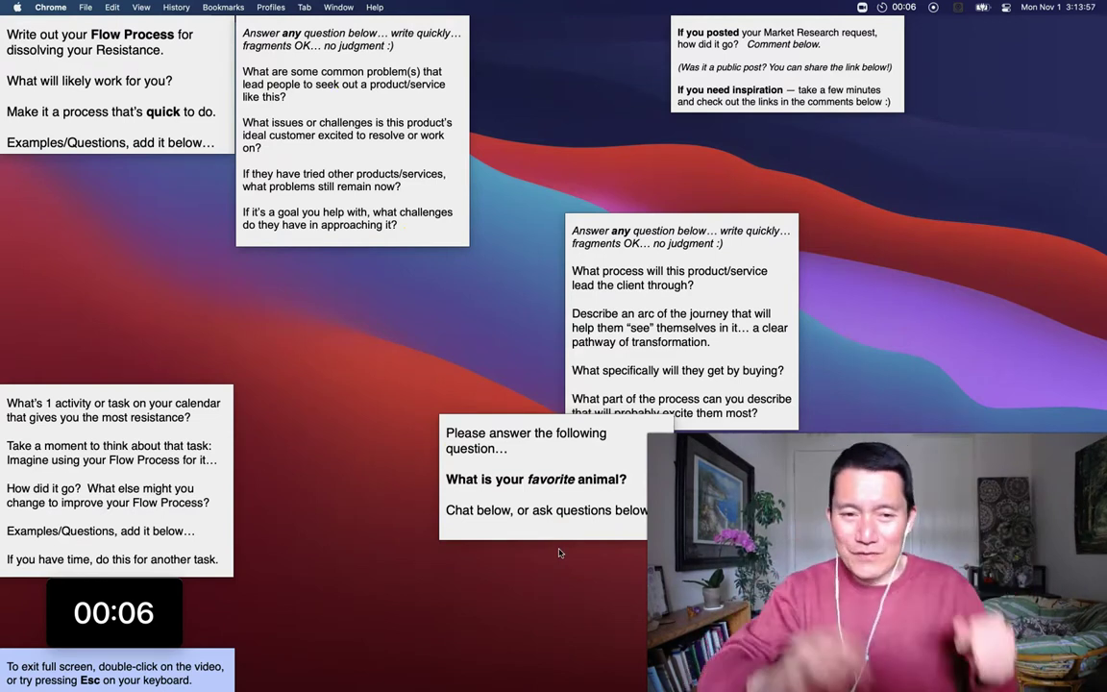
pyautogui.moveTo(77, 577)
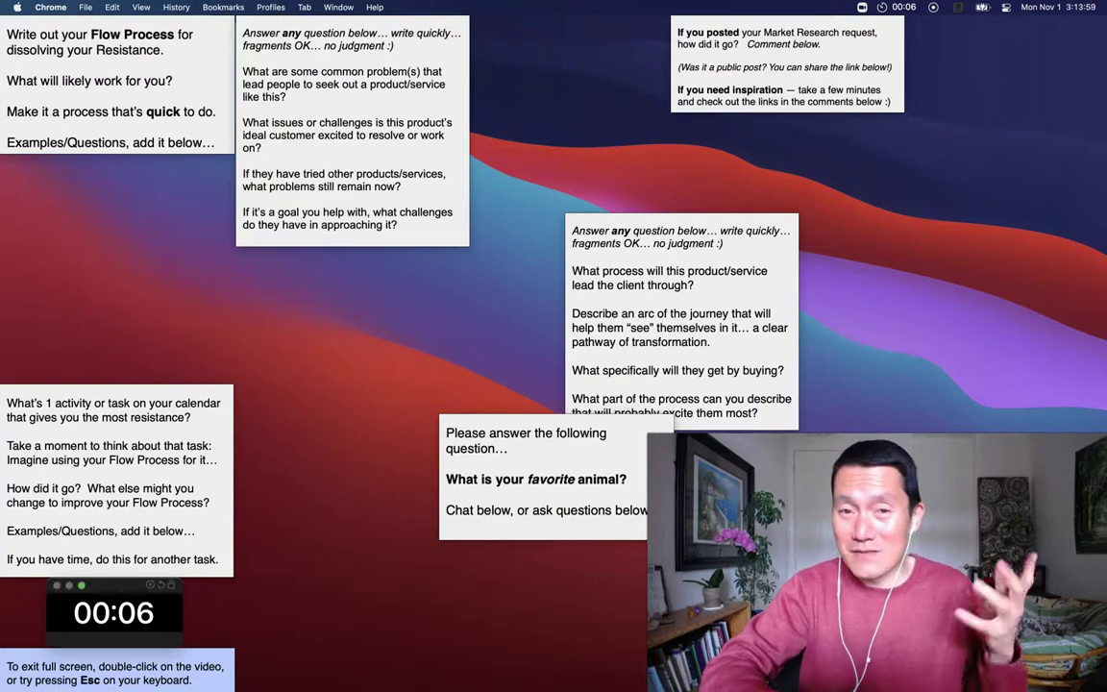